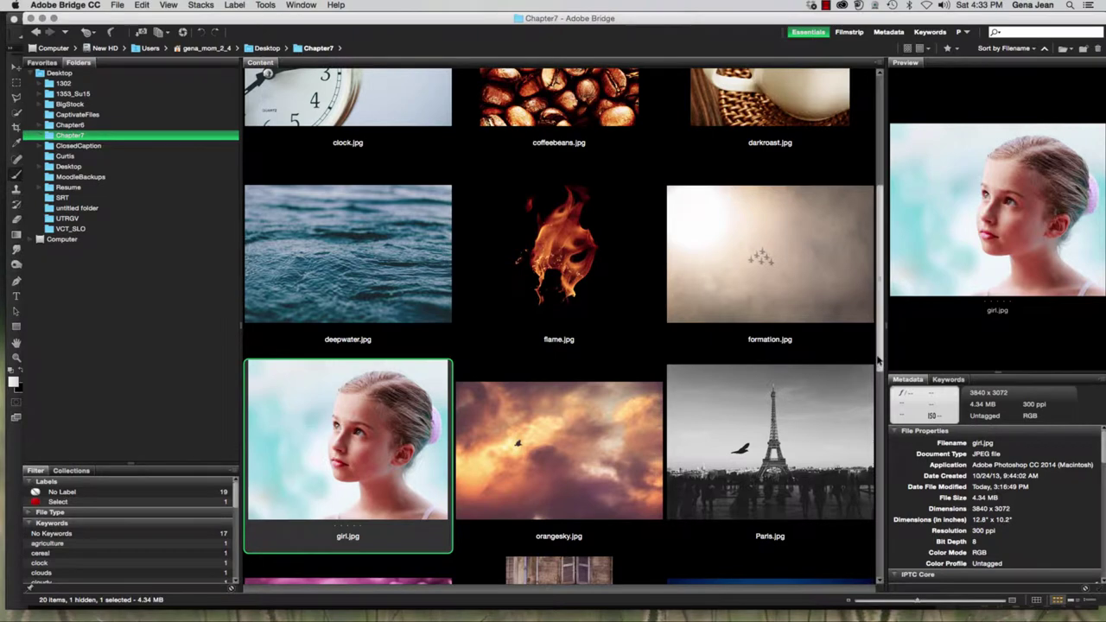
Open blanksky.jpg and orangesky.jpg in Photoshop from the Chapter7 folder in Adobe Bridge.
drag(881, 354, 877, 241)
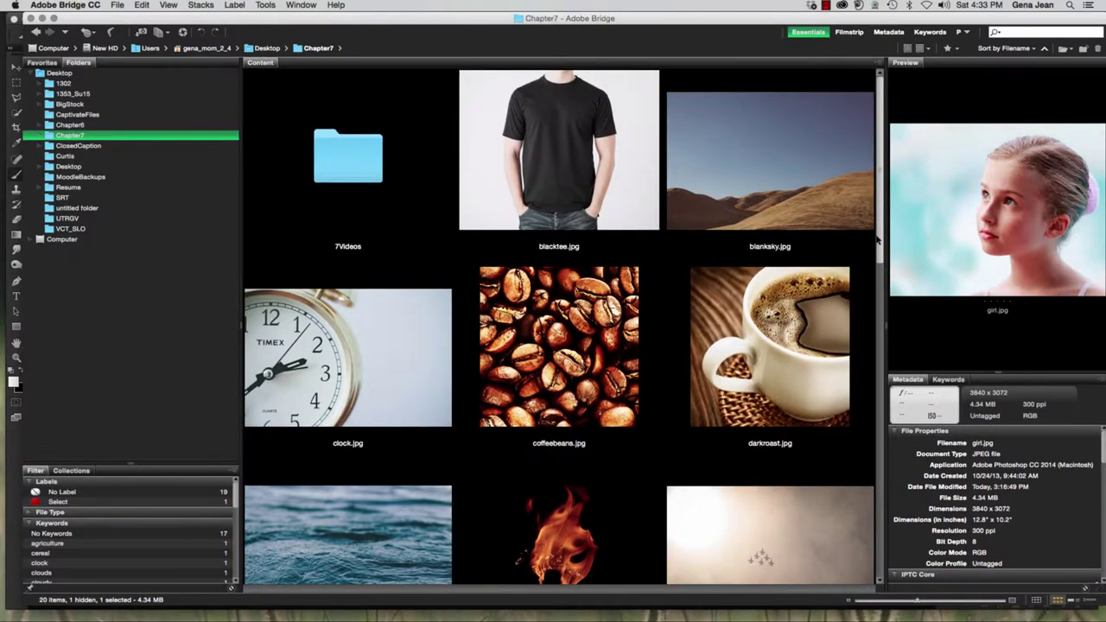
double_click(826, 199)
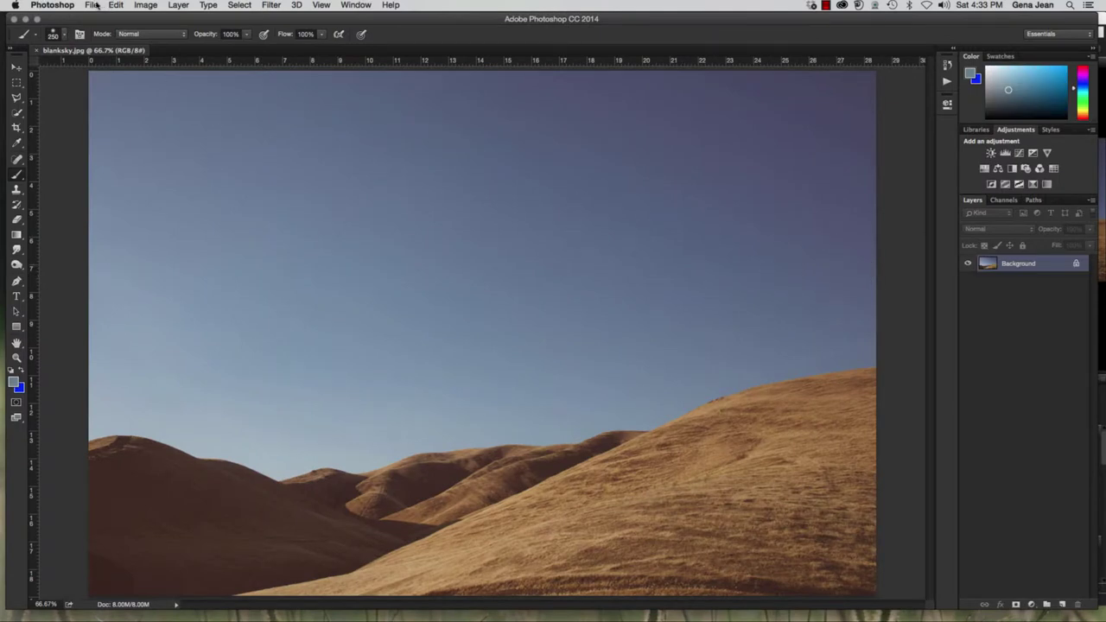
click(91, 6)
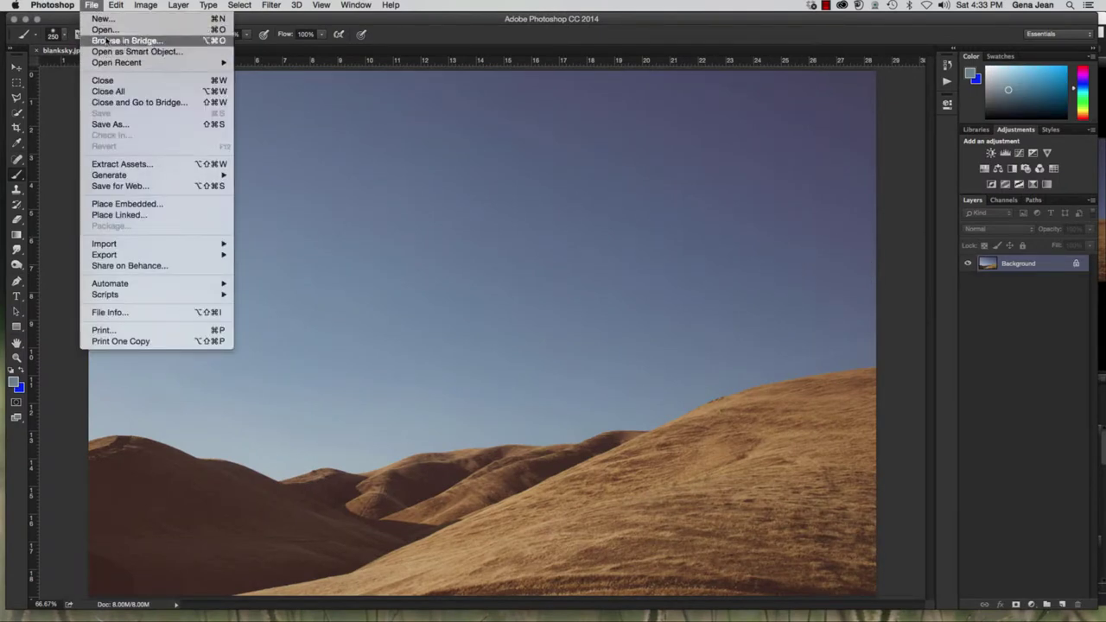
click(121, 41)
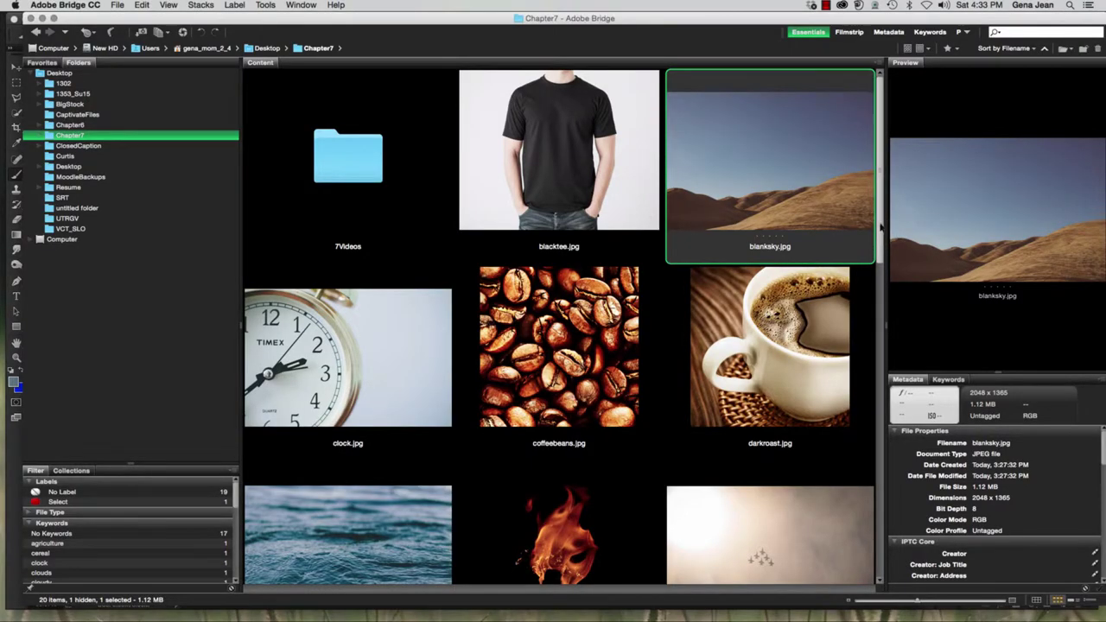
drag(880, 229, 882, 409)
click(611, 269)
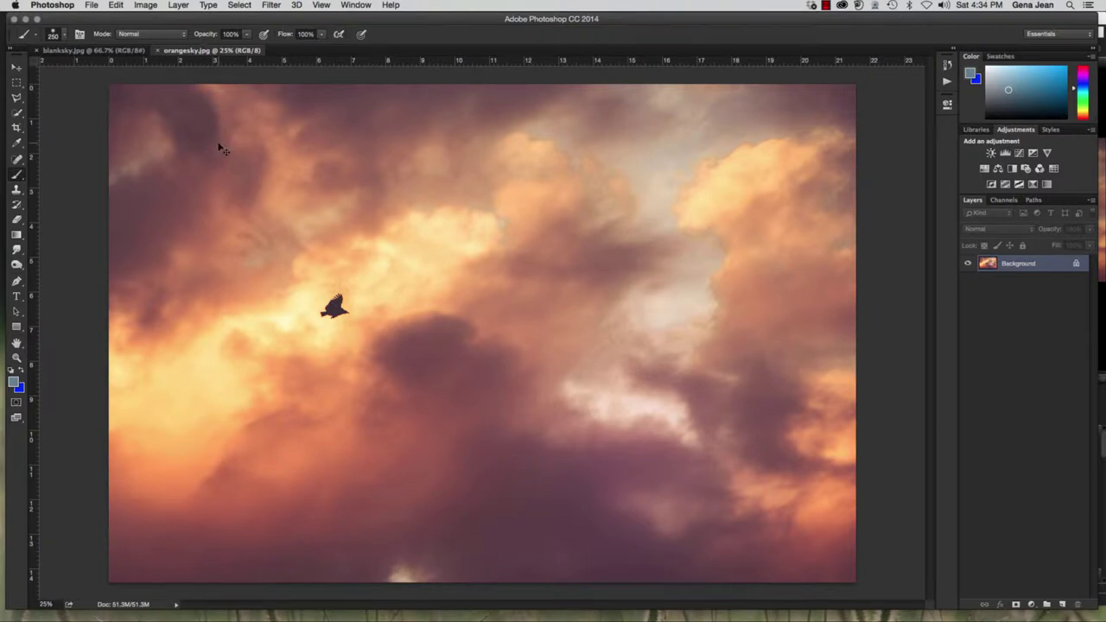
Copy the entire orangesky.jpg image and paste it into blanksky.jpg as a new layer.
key(super+a)
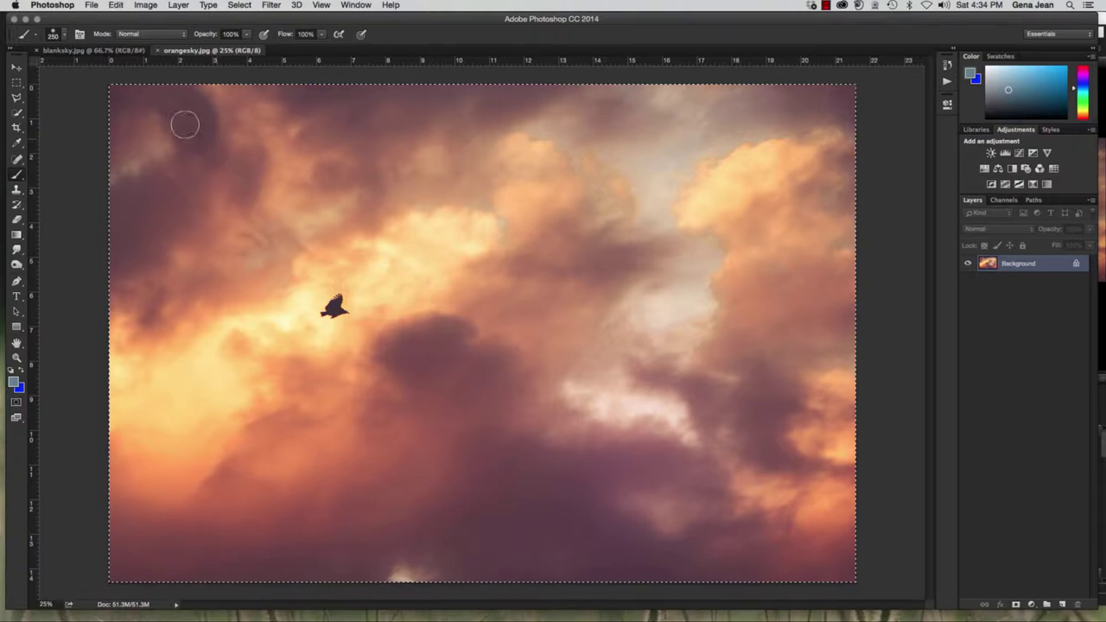
click(87, 51)
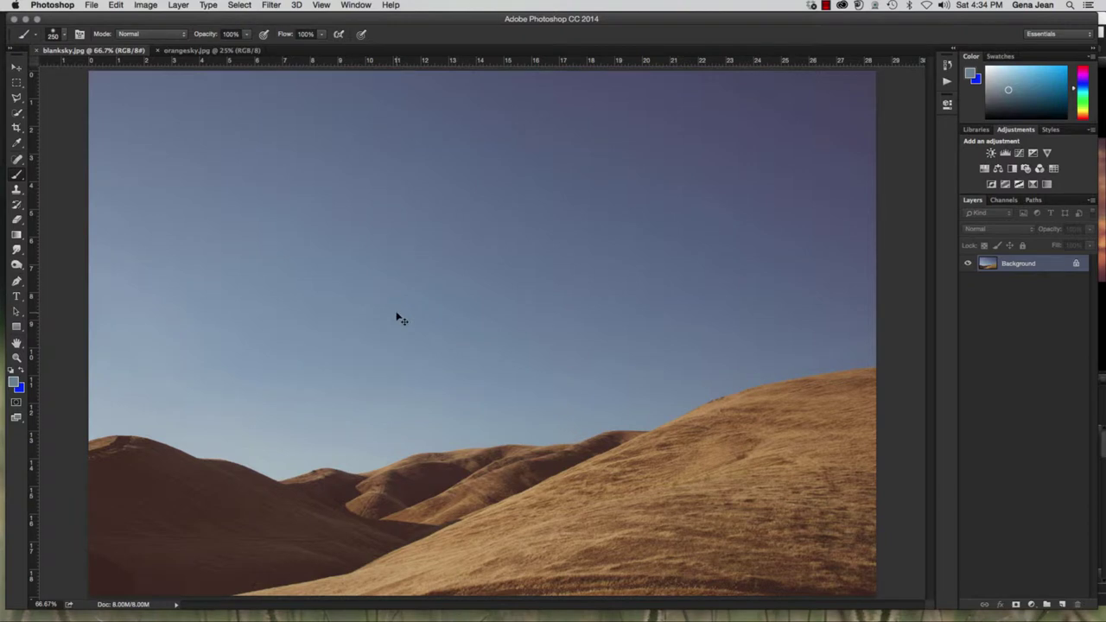
key(super+v)
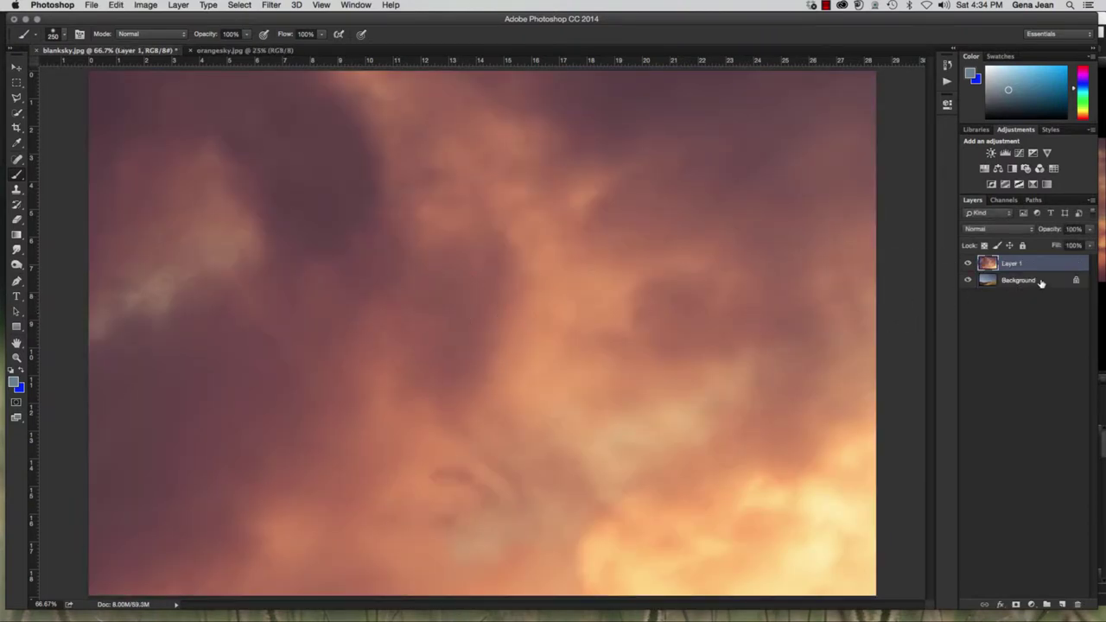
Duplicate the Background layer and hide the pasted orange sky layer.
click(1041, 282)
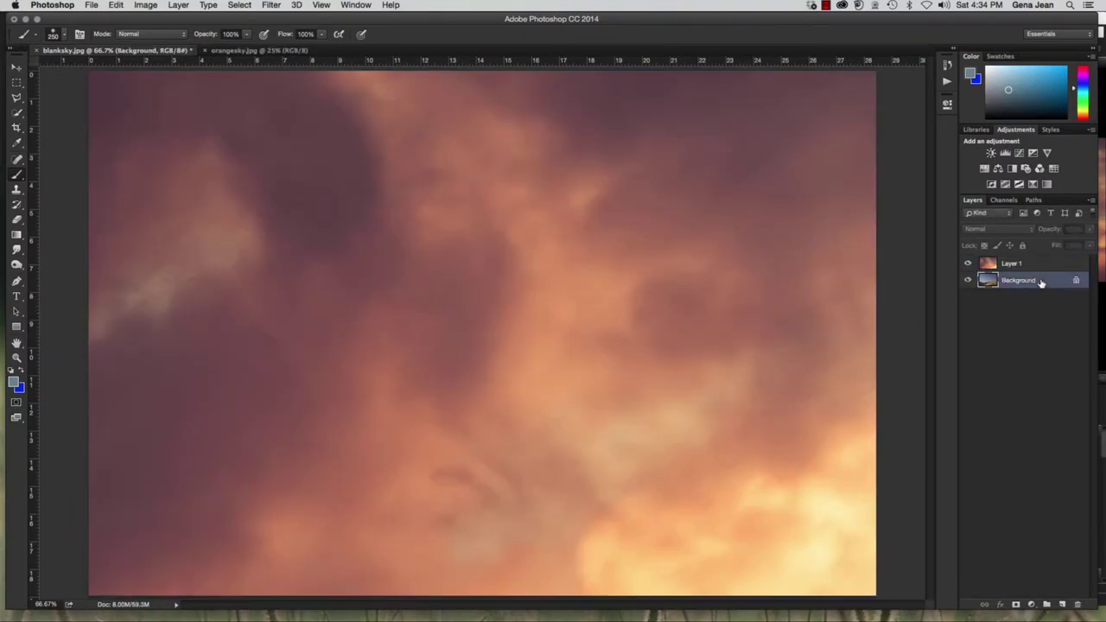
key(super+j)
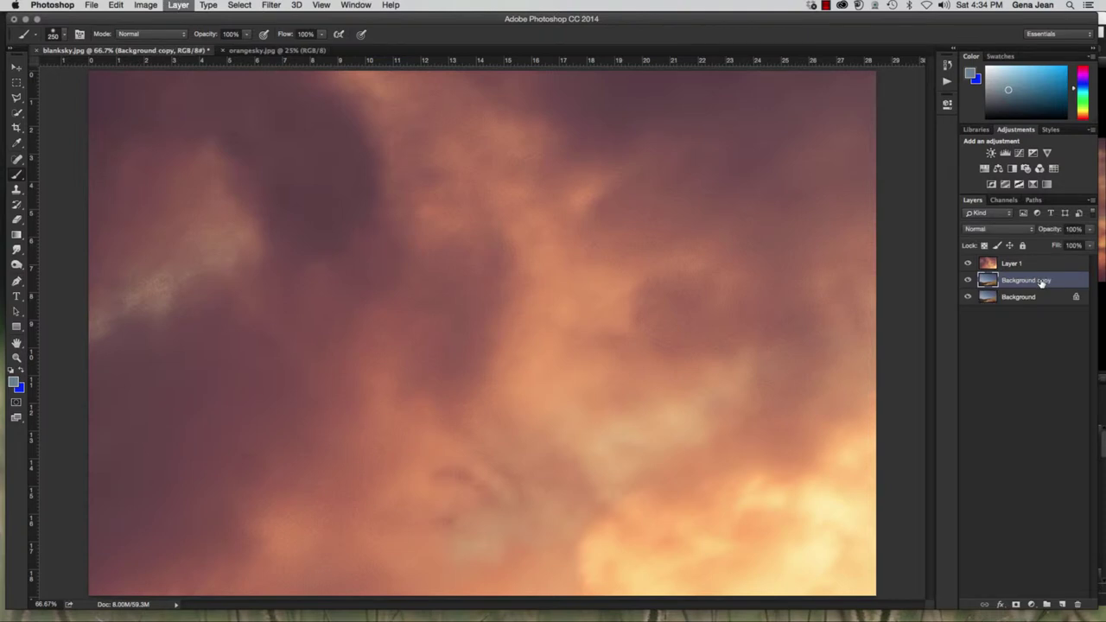
click(968, 263)
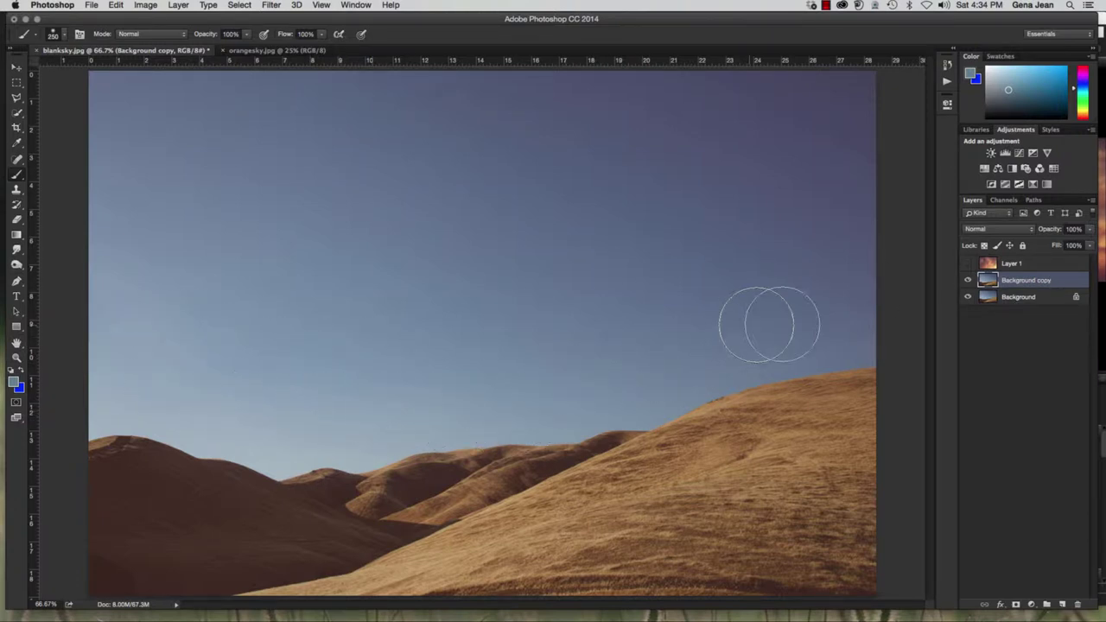
Select the whole blue sky on the background copy with Quick Selection and refine its edge with Smooth 1 and Feather 0.5 px.
drag(17, 113, 58, 115)
mouse_move(91, 82)
mouse_down()
mouse_move(140, 115)
mouse_move(253, 170)
mouse_move(415, 191)
mouse_move(724, 177)
mouse_up()
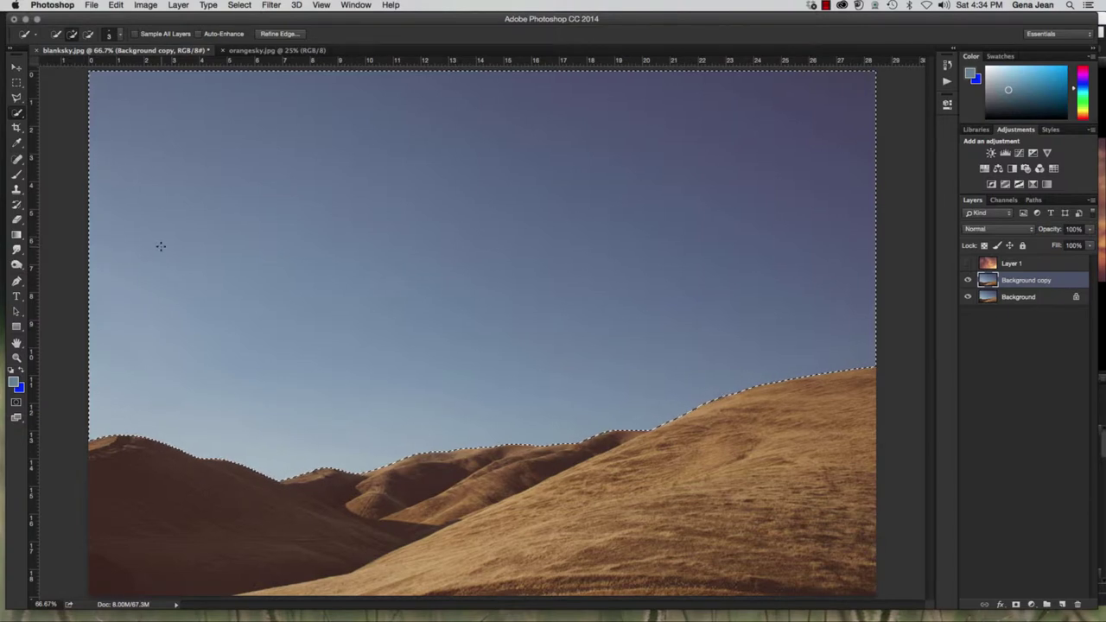
click(288, 35)
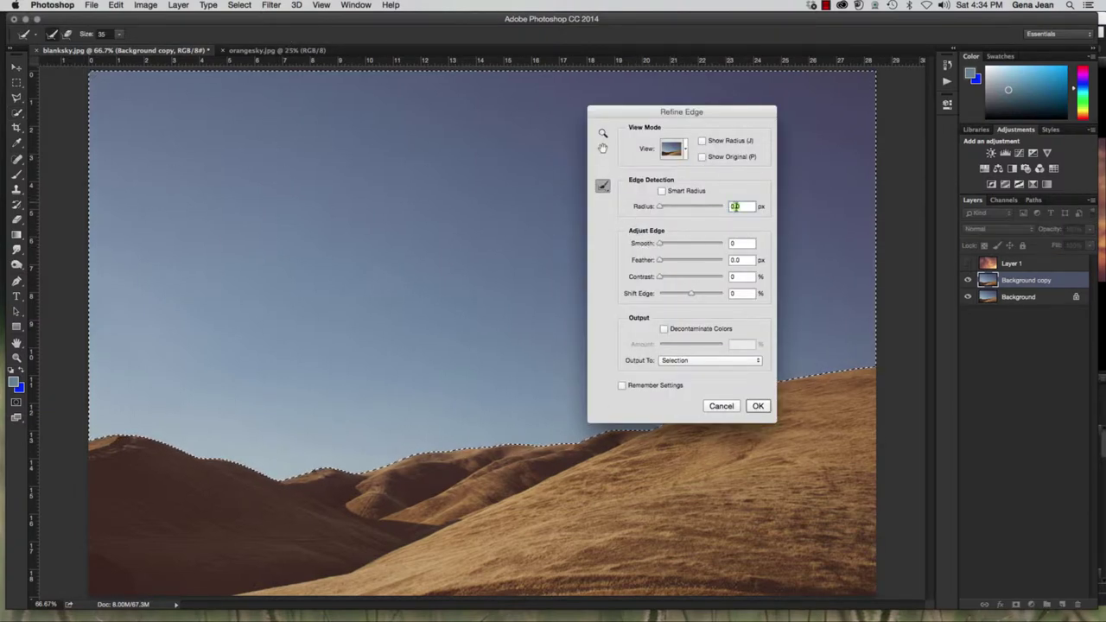
drag(742, 243, 723, 247)
text(1)
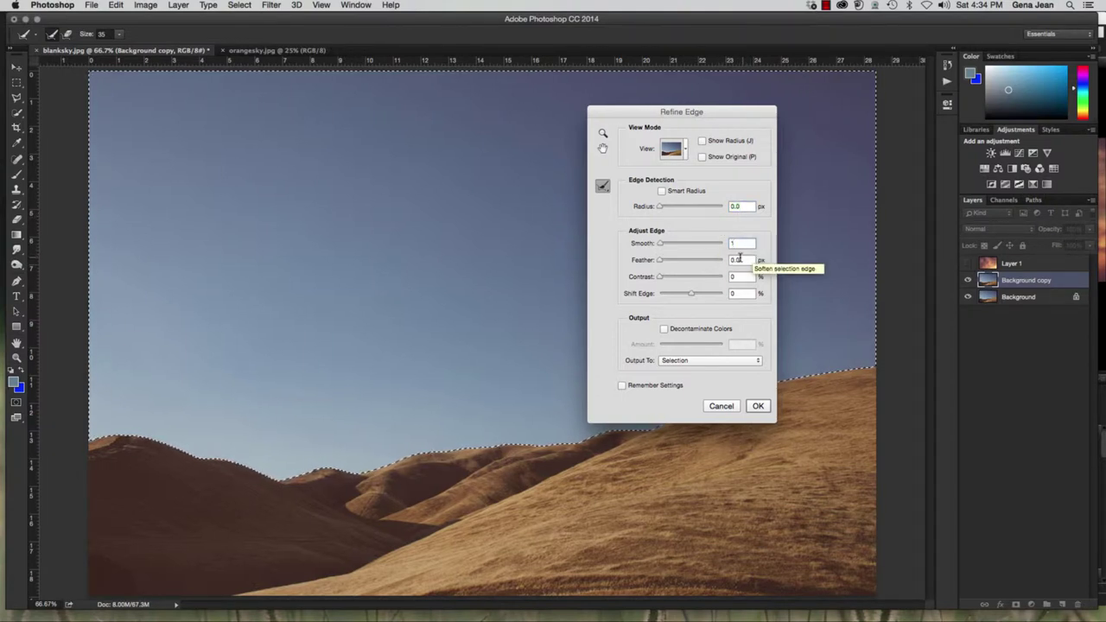
drag(739, 259, 710, 263)
text(.5)
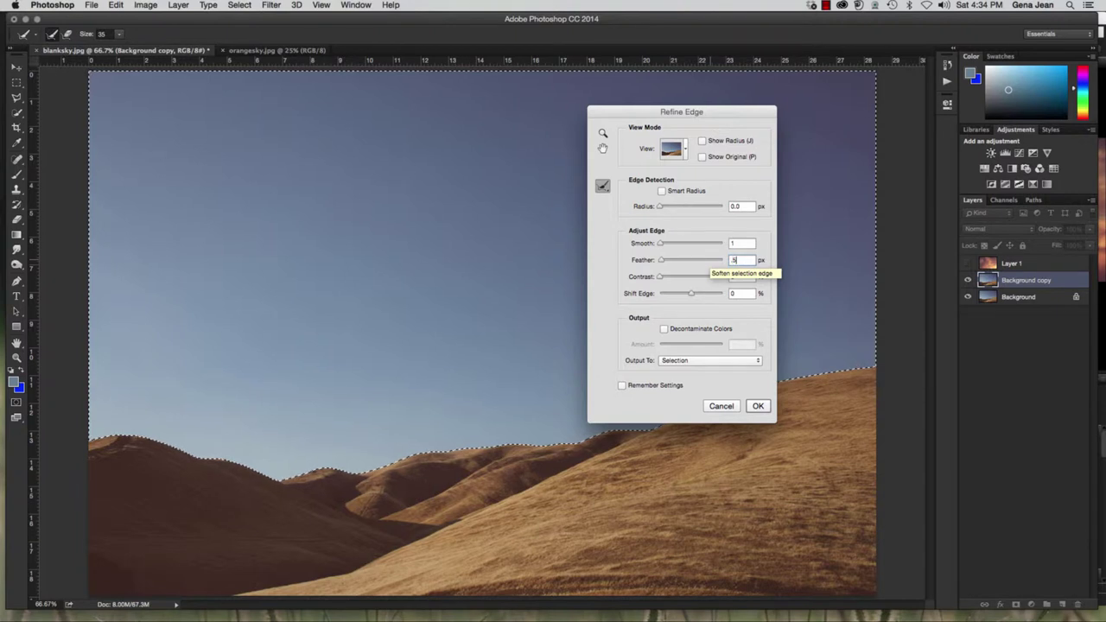
click(758, 405)
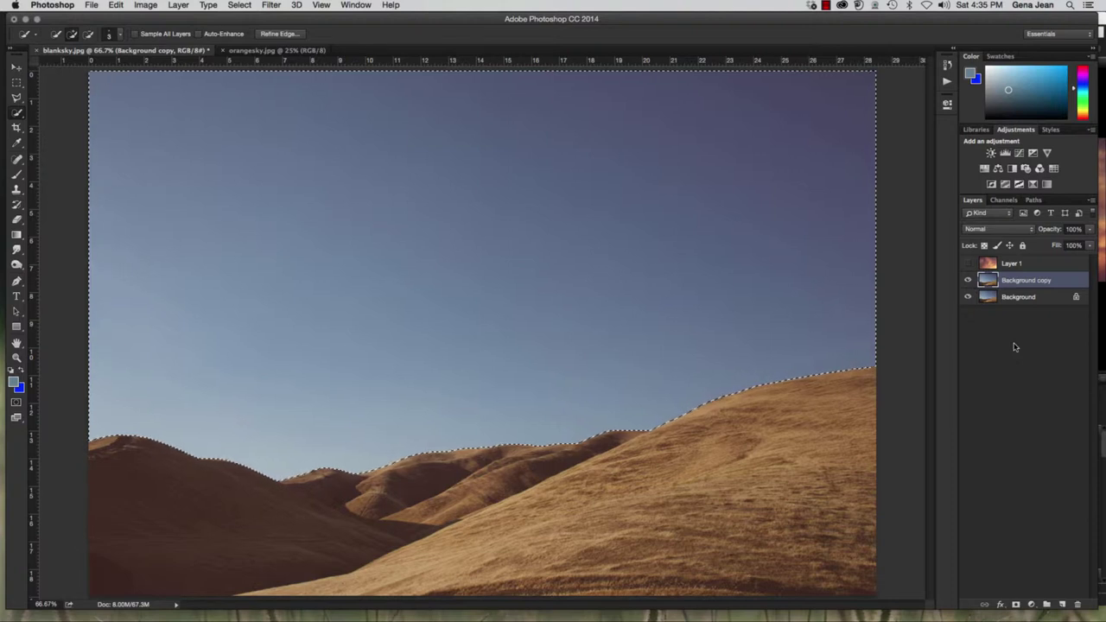
Show the orange sky layer again and add a layer mask to it from the sky selection.
click(968, 263)
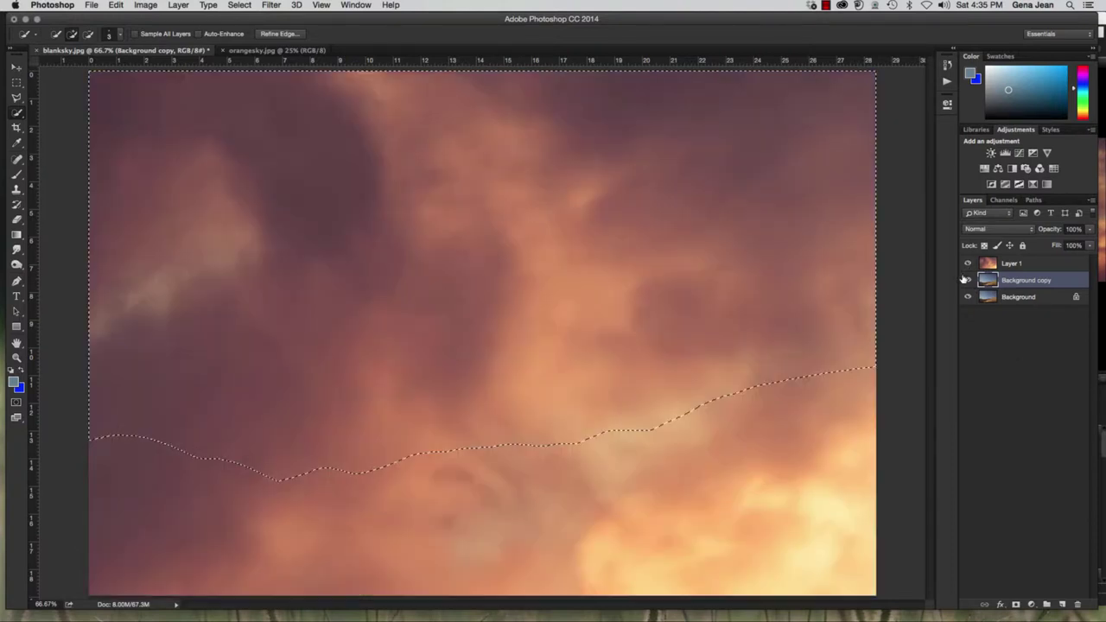
click(1024, 266)
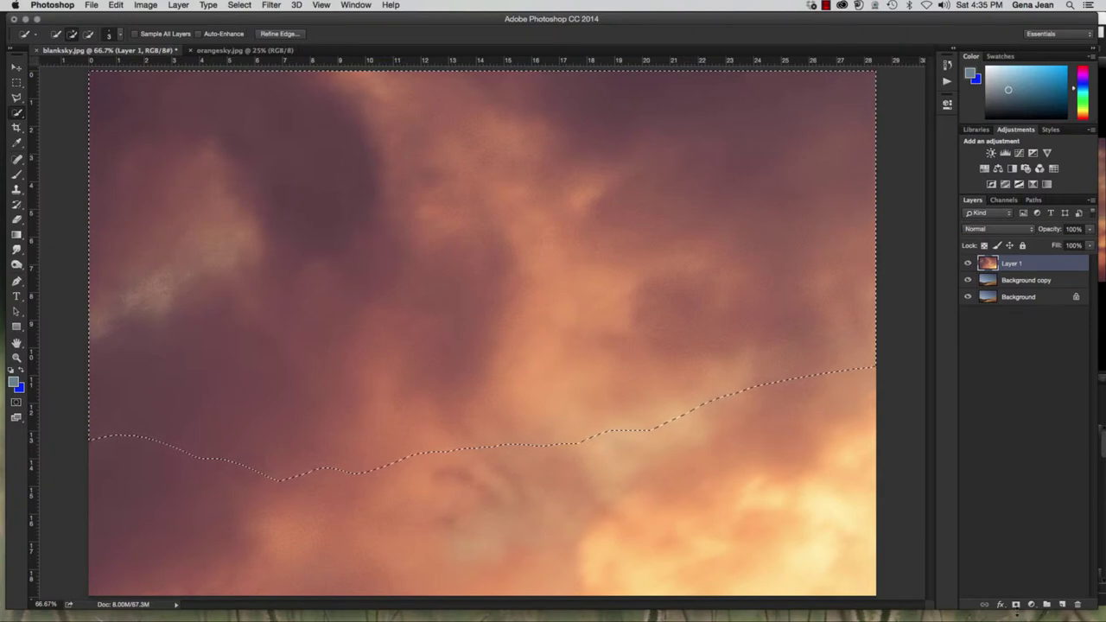
click(1016, 605)
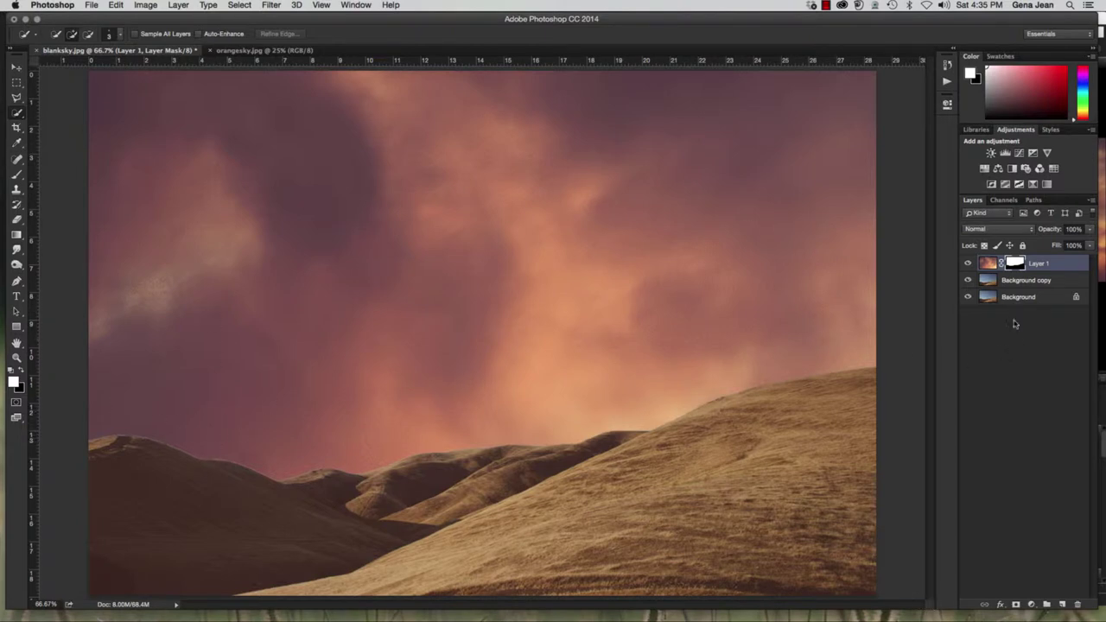
click(967, 263)
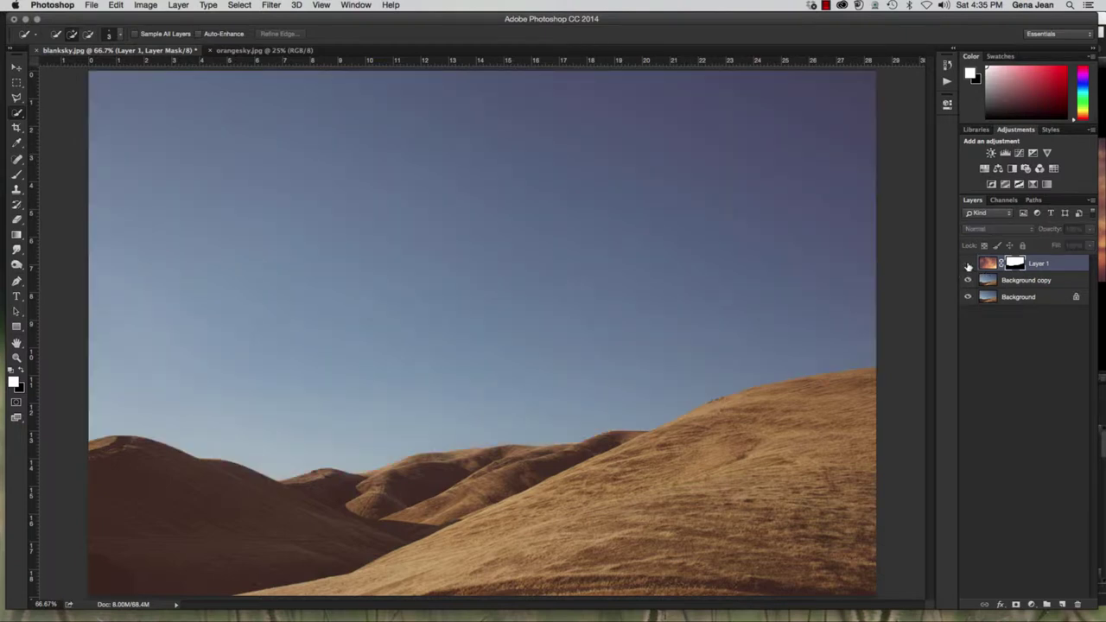
click(967, 263)
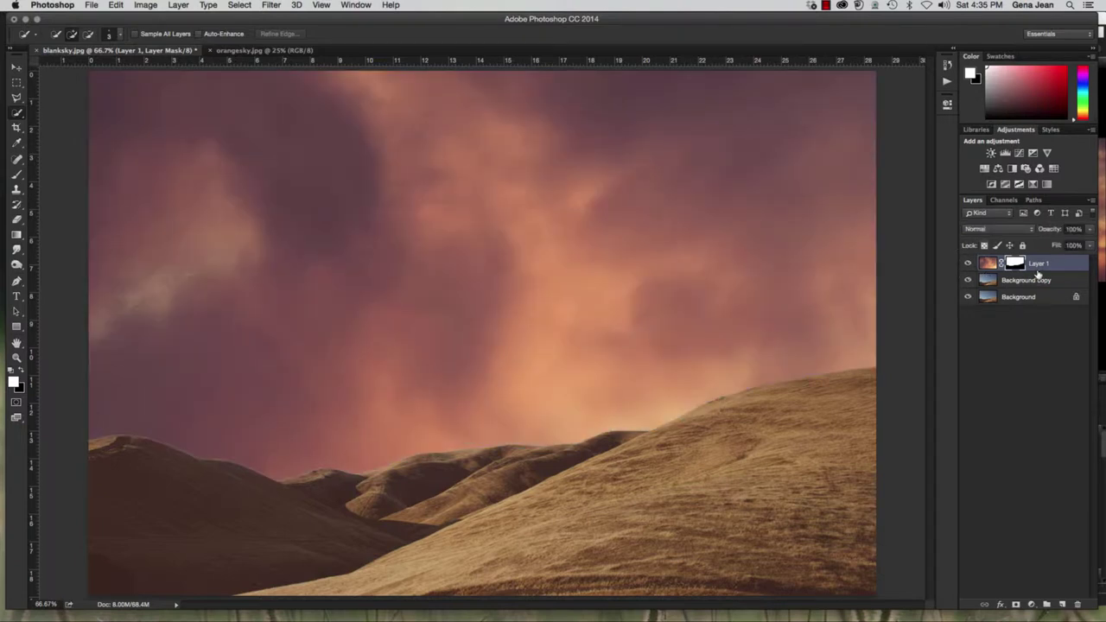
Try the Dissolve blend mode on the masked orange sky layer.
click(1064, 282)
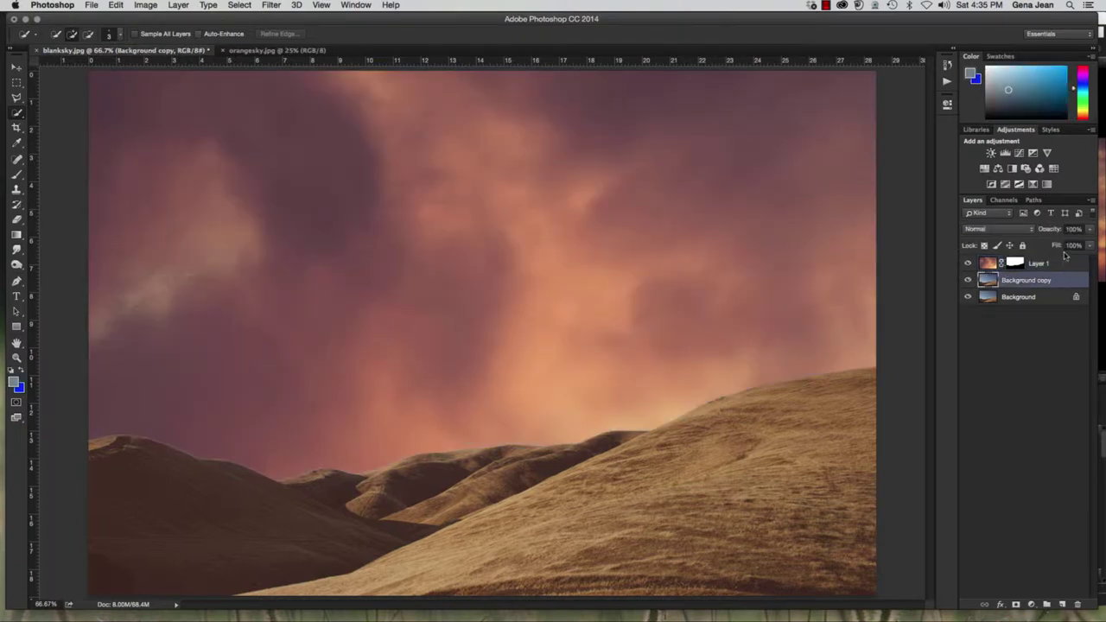
click(1064, 266)
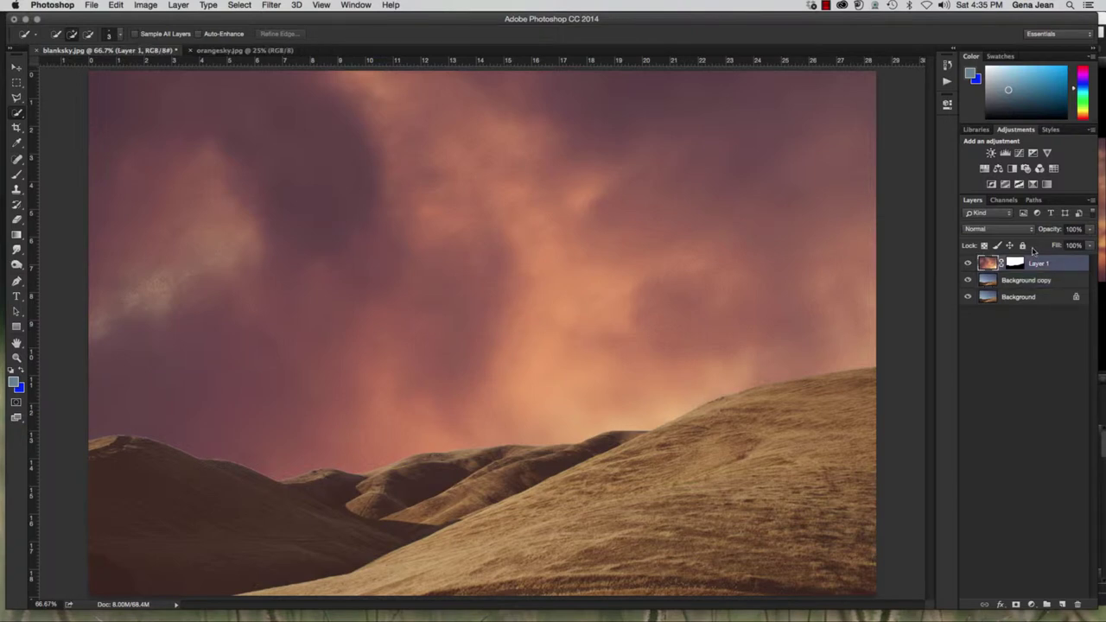
click(996, 230)
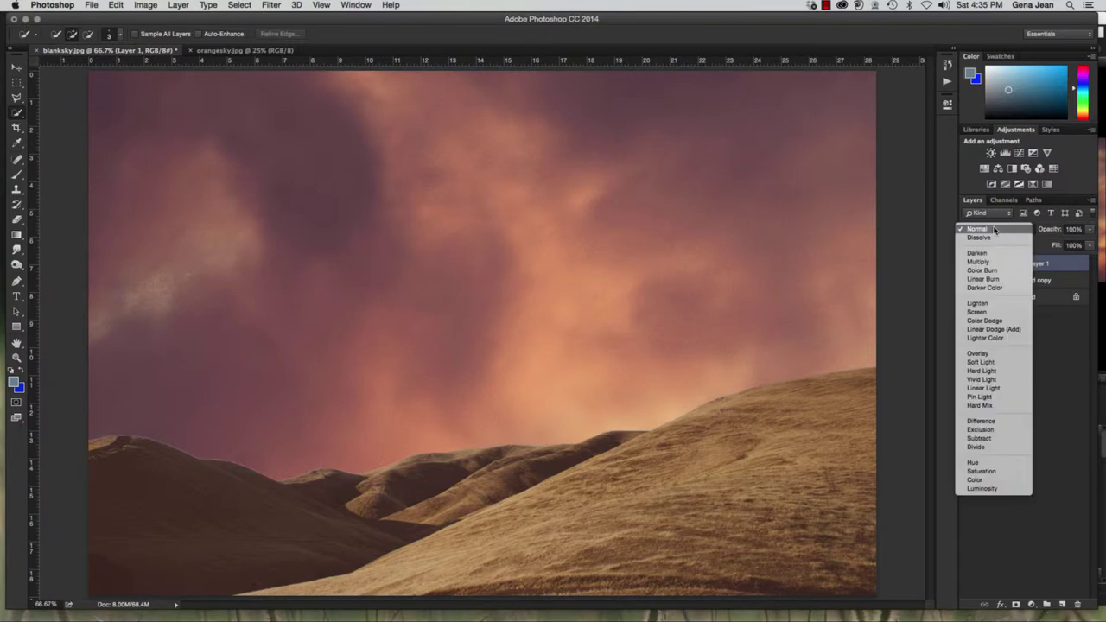
click(995, 228)
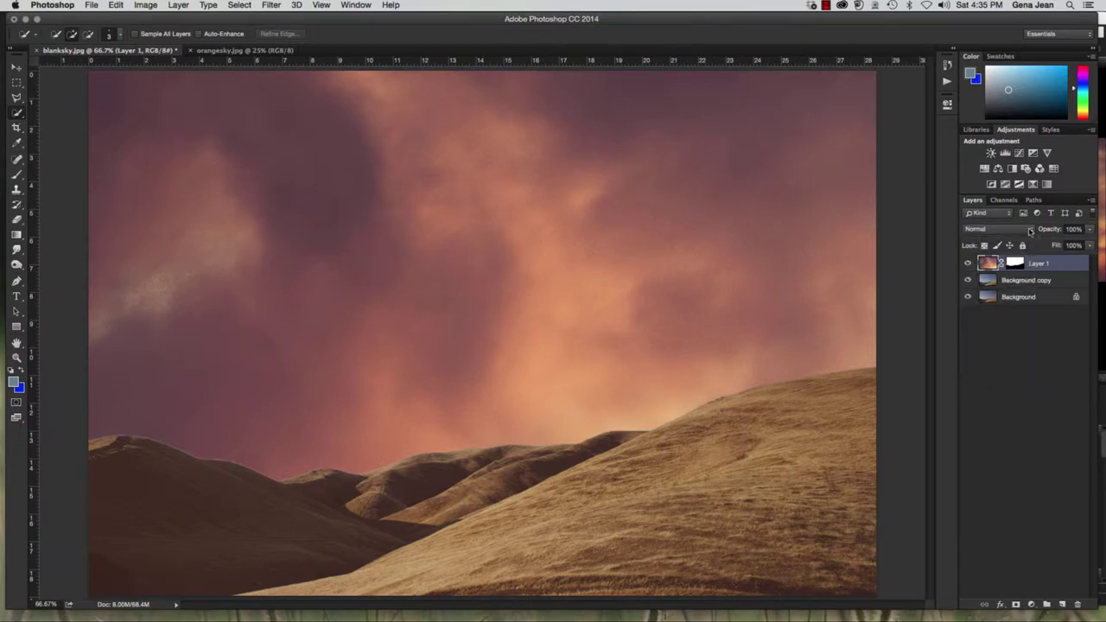
click(1032, 233)
click(1032, 232)
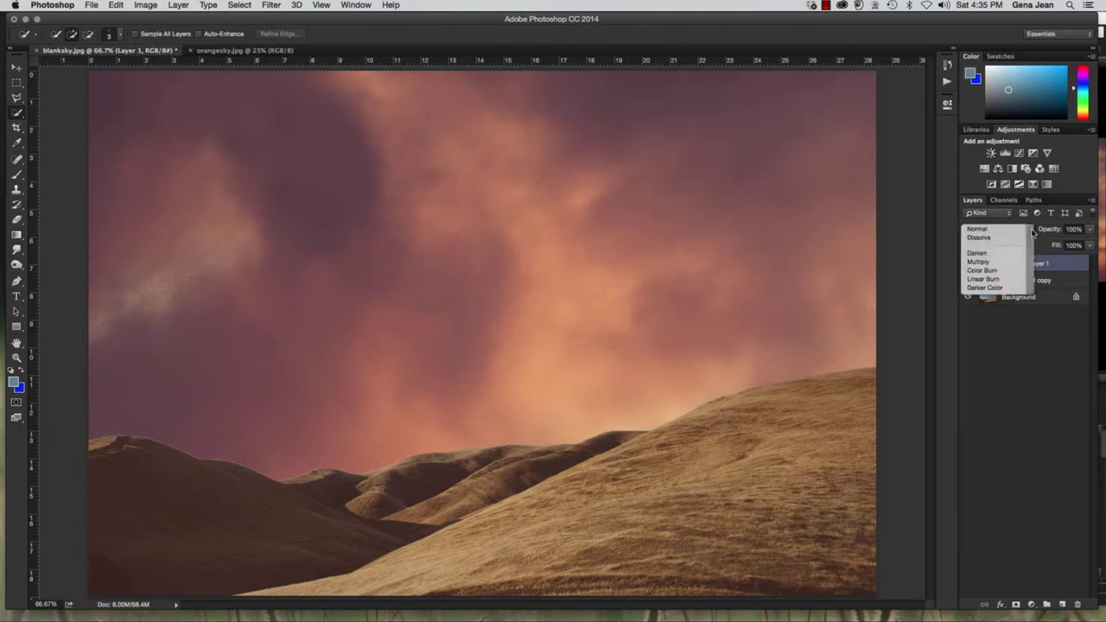
click(1032, 232)
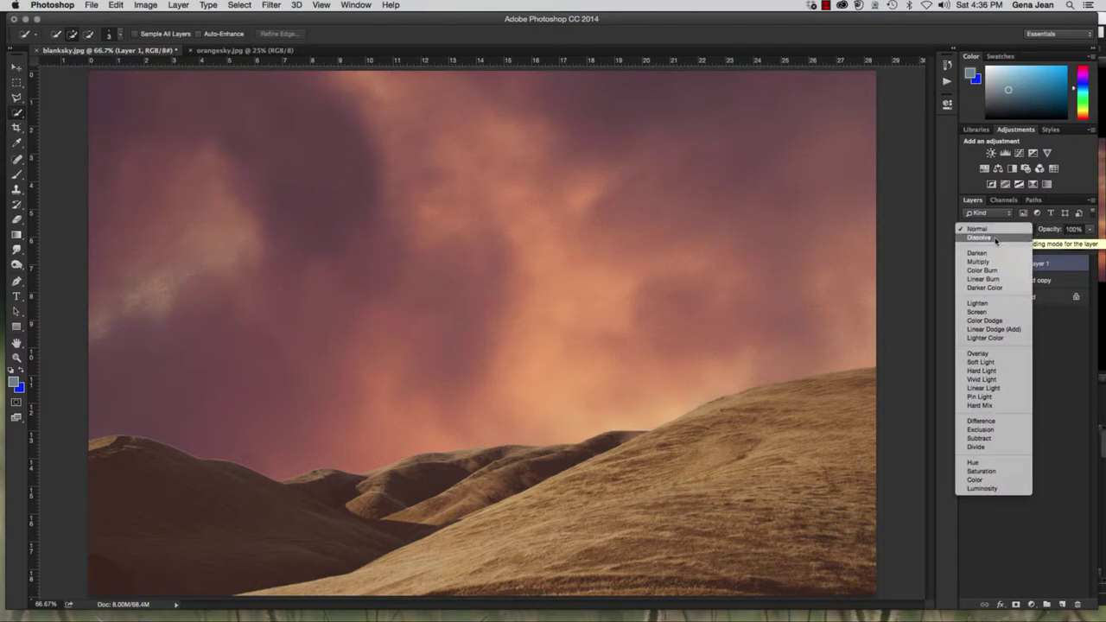
click(995, 239)
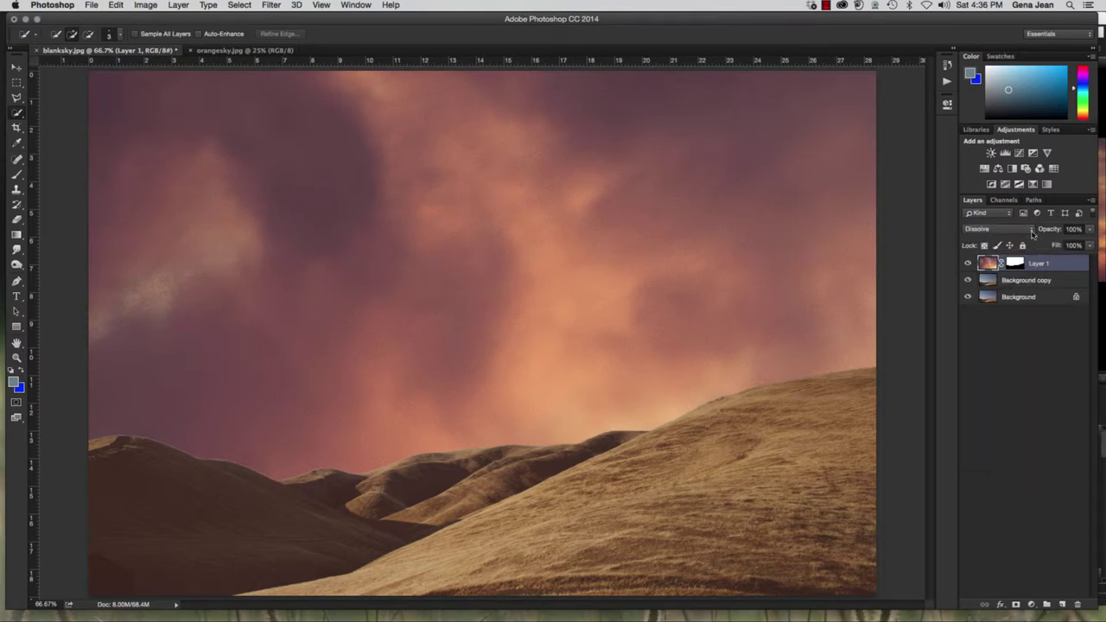
Try the Darken and Multiply blend modes on the orange sky layer.
click(1033, 235)
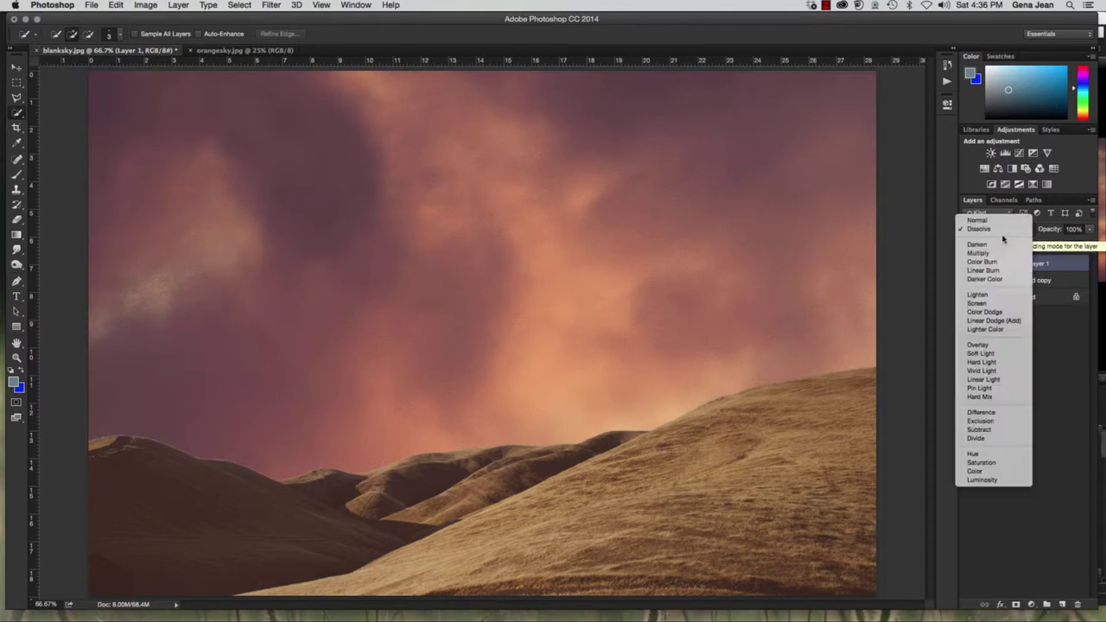
click(1033, 241)
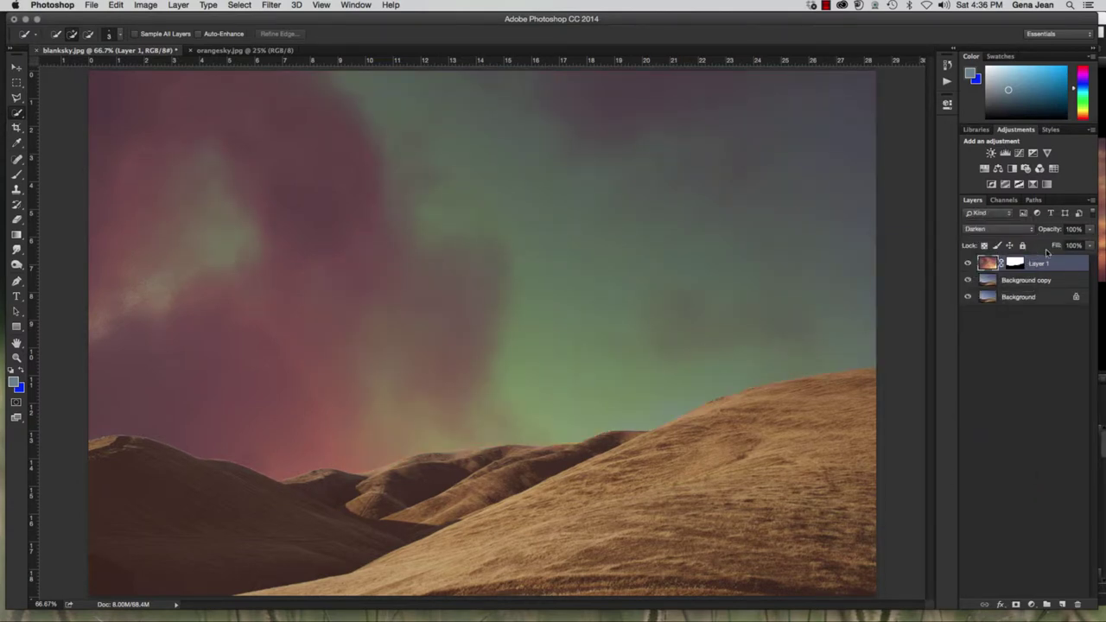
click(1030, 232)
click(1015, 239)
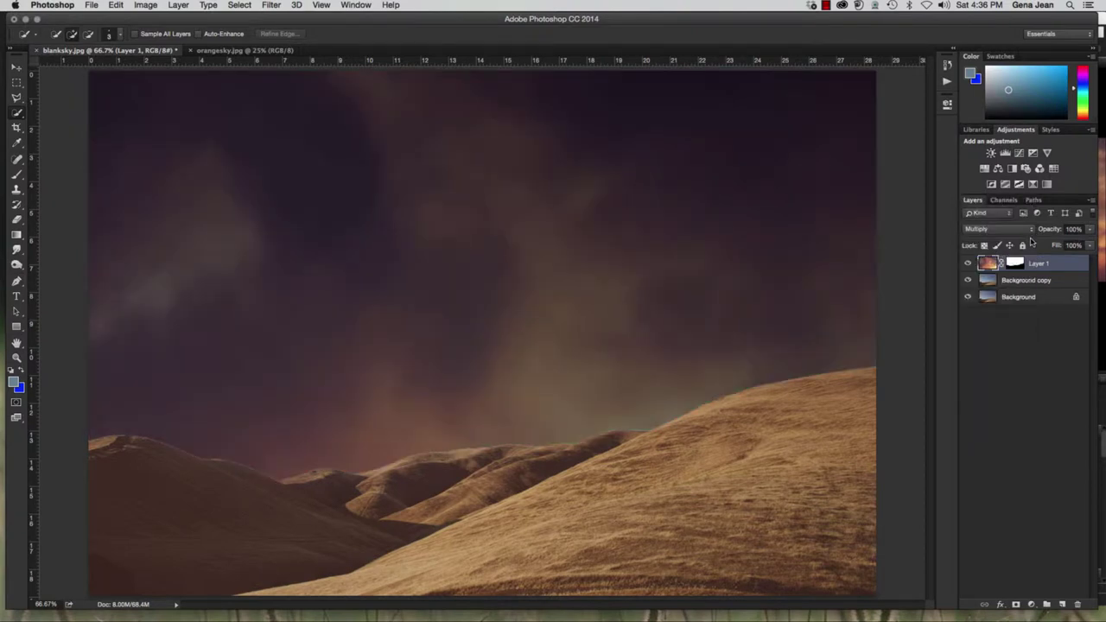
Try the Color Burn, Linear Burn and Darker Color blend modes on the orange sky layer.
click(1029, 232)
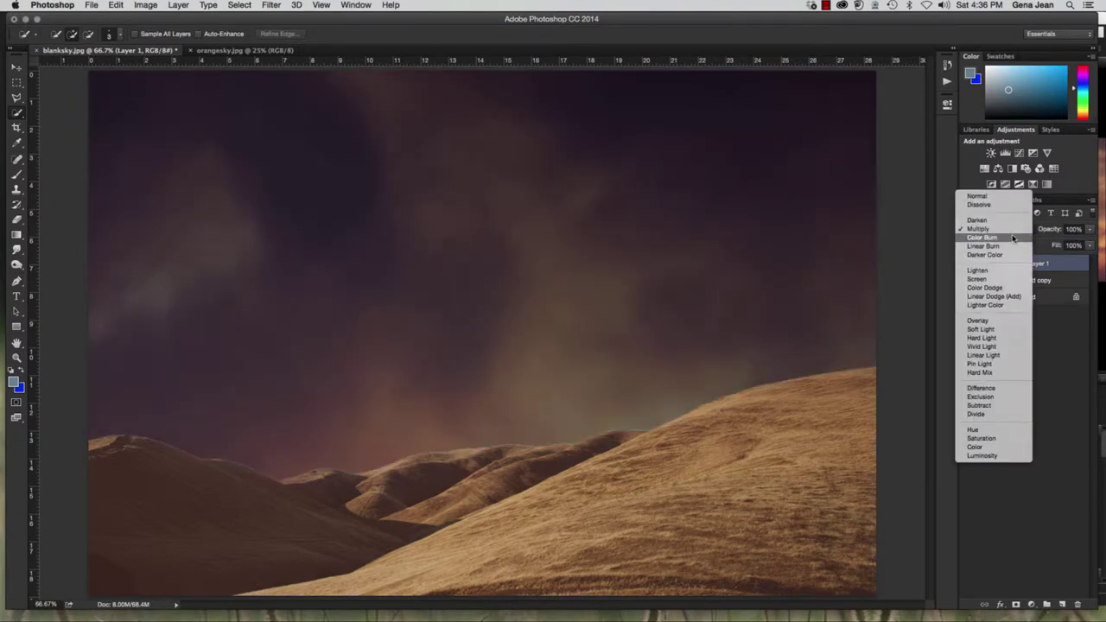
click(1012, 241)
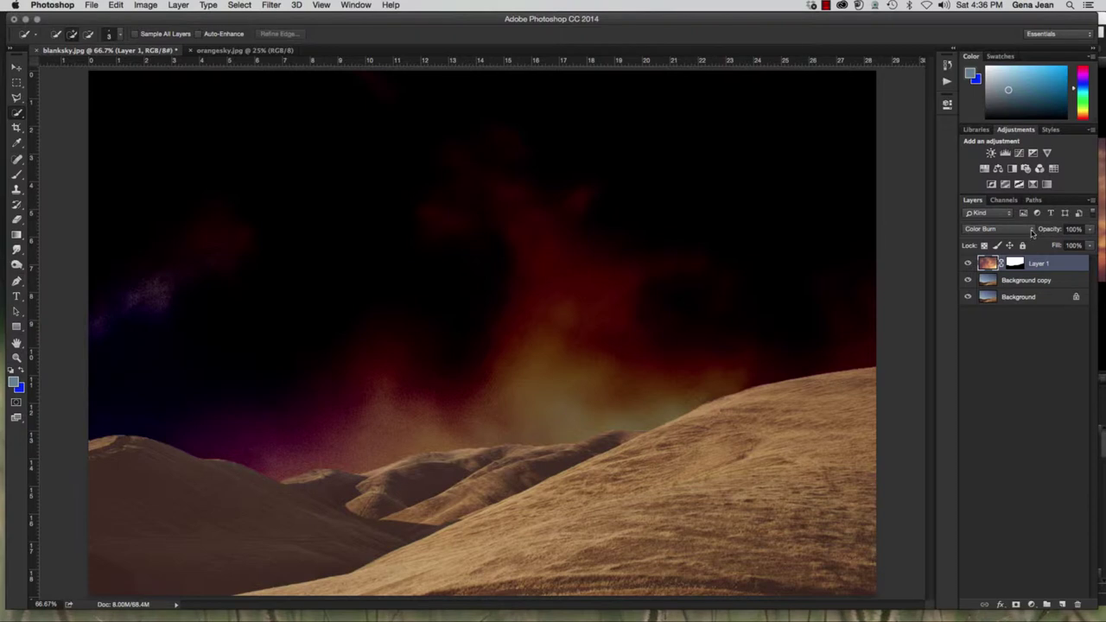
click(1030, 232)
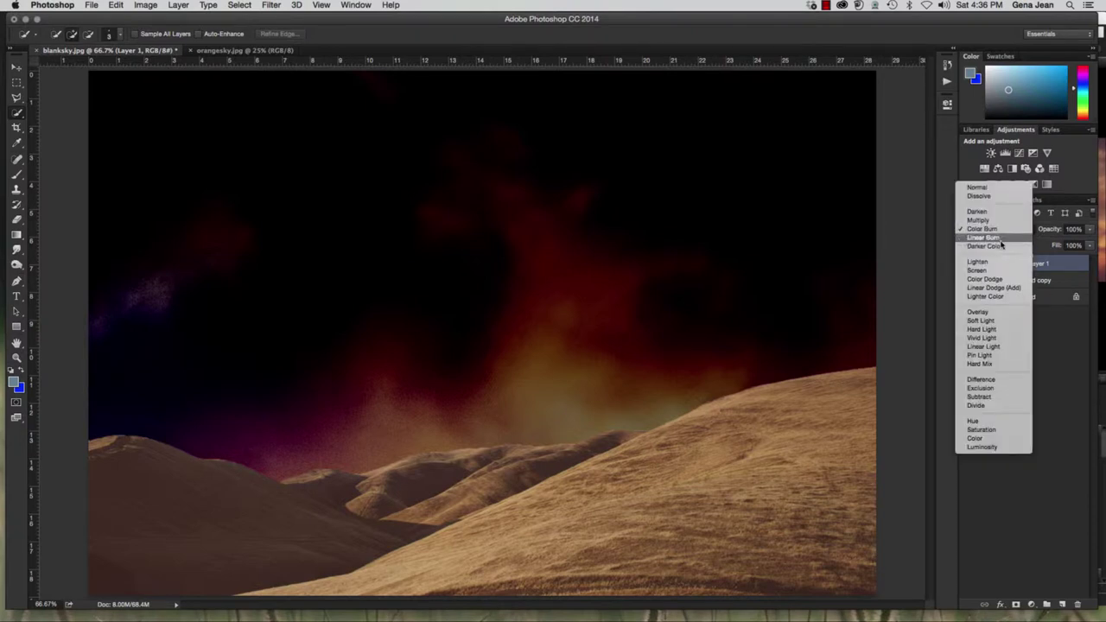
click(1017, 243)
click(1030, 231)
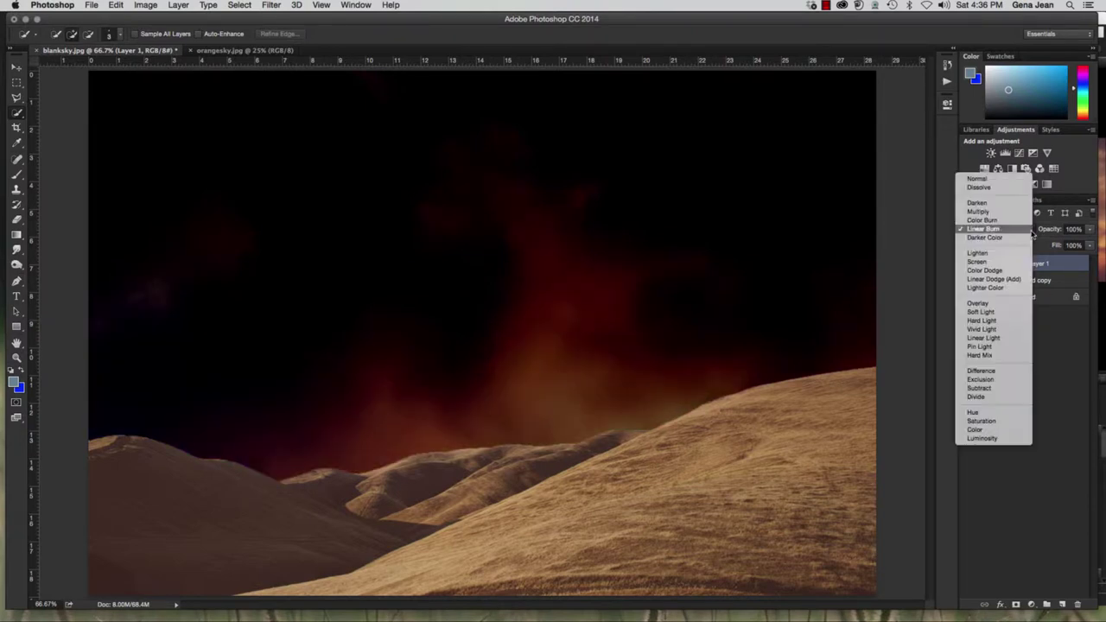
click(1020, 241)
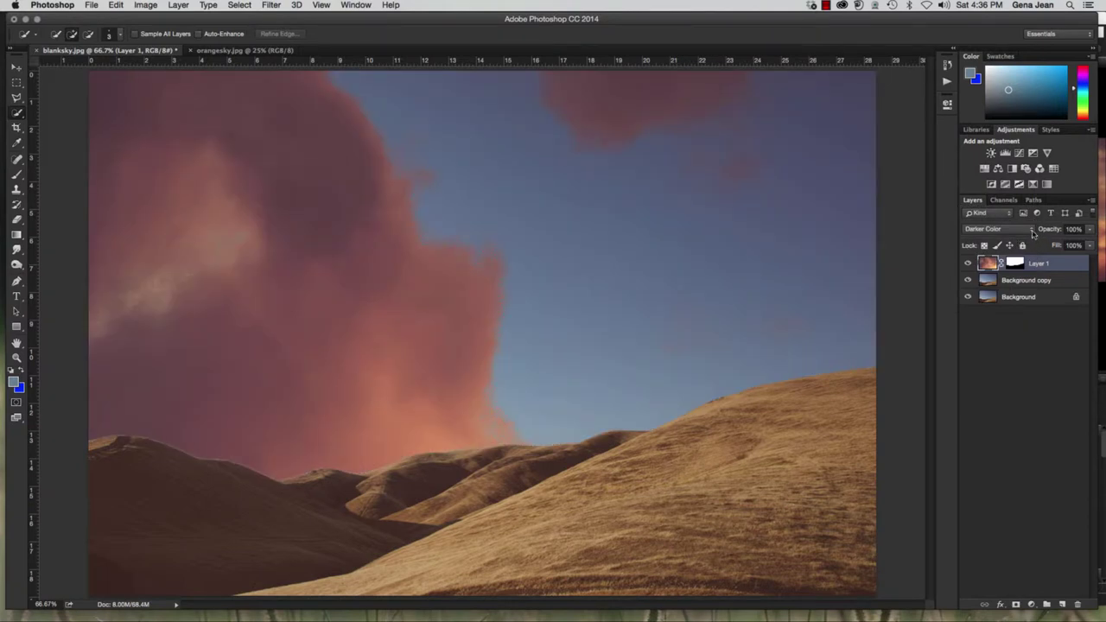
Try the Lighten, Screen and Color Dodge blend modes on the orange sky layer.
click(1031, 232)
click(1027, 244)
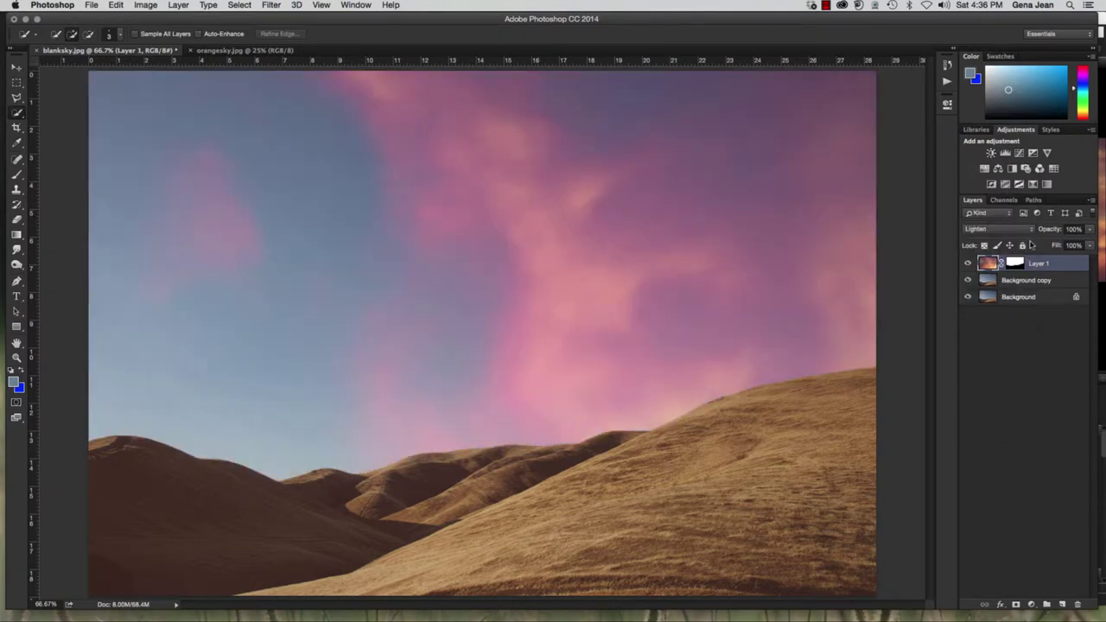
click(1031, 231)
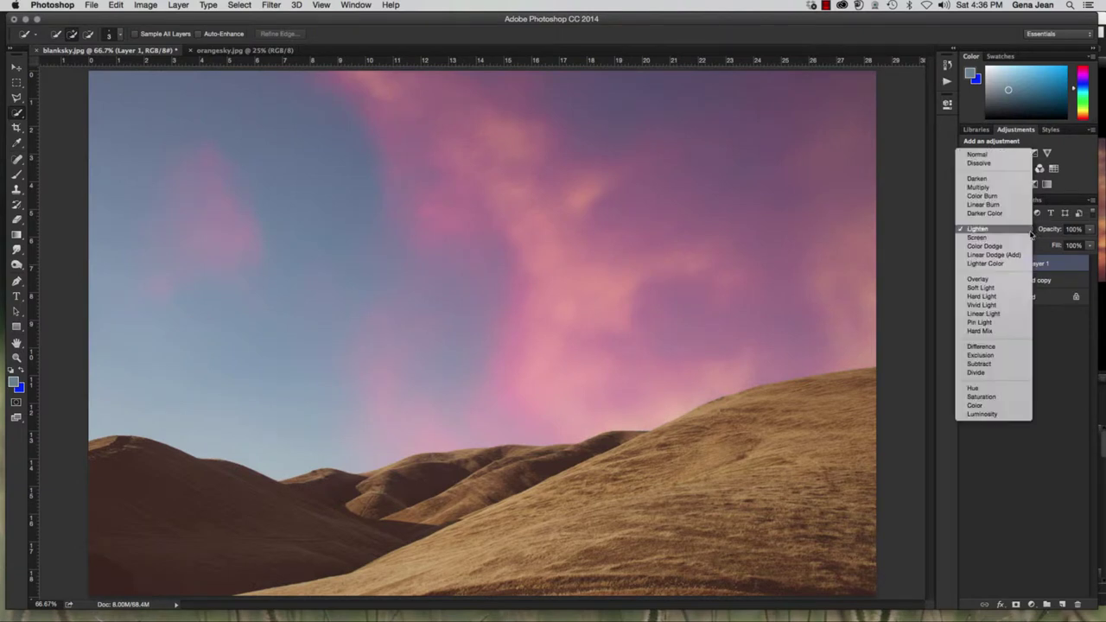
click(1024, 244)
click(1029, 231)
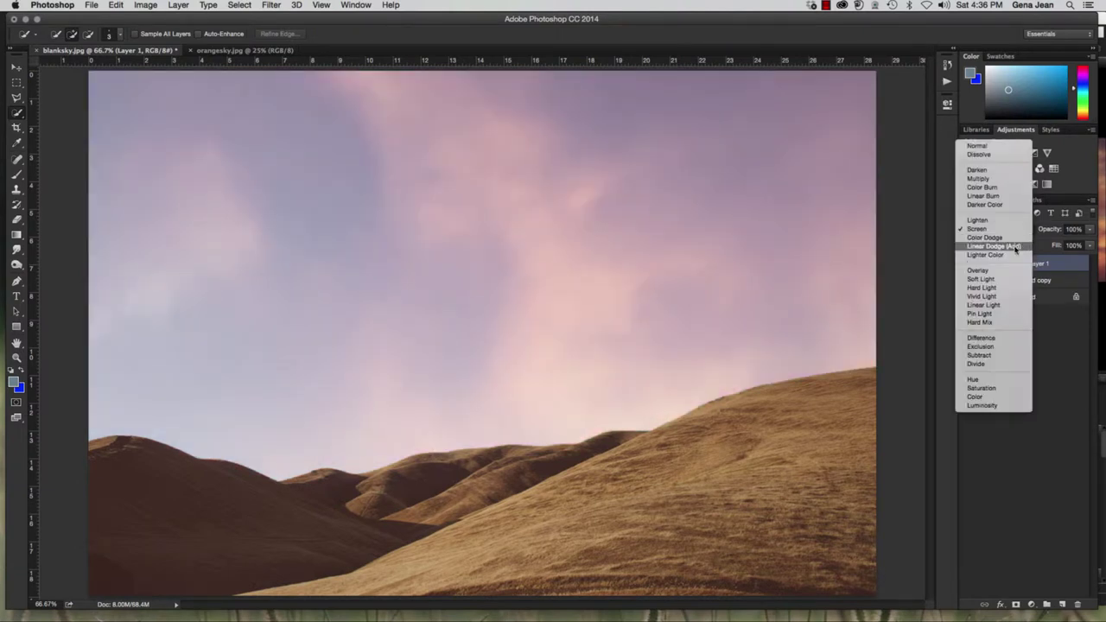
click(1026, 242)
Try the Linear Dodge (Add) and Lighter Color blend modes on the orange sky layer.
click(1028, 232)
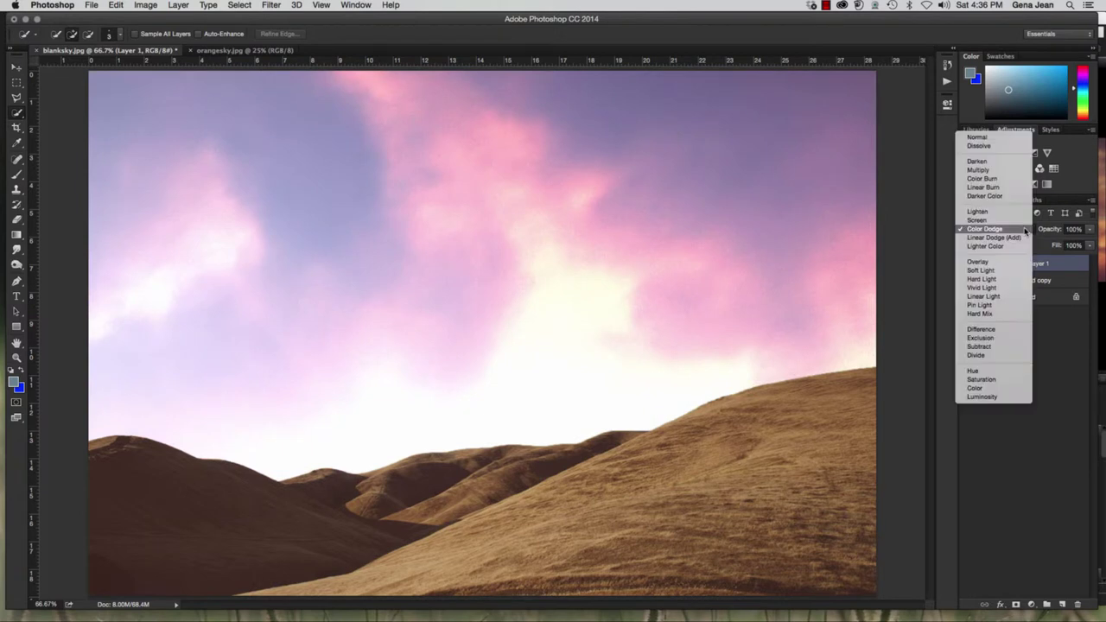
click(1019, 239)
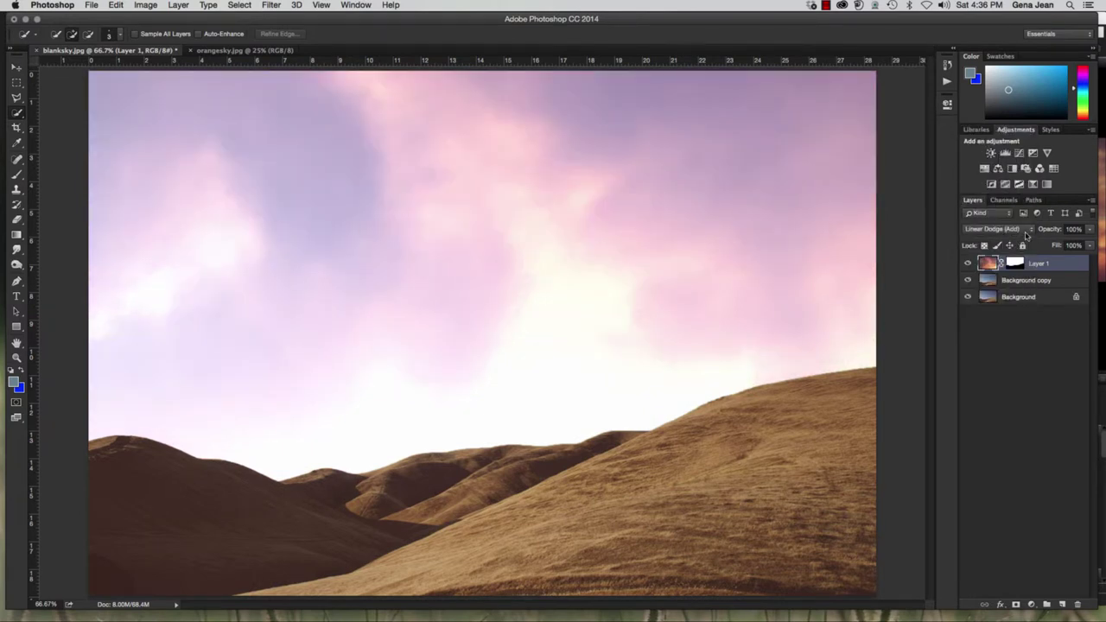
click(1028, 231)
click(1021, 242)
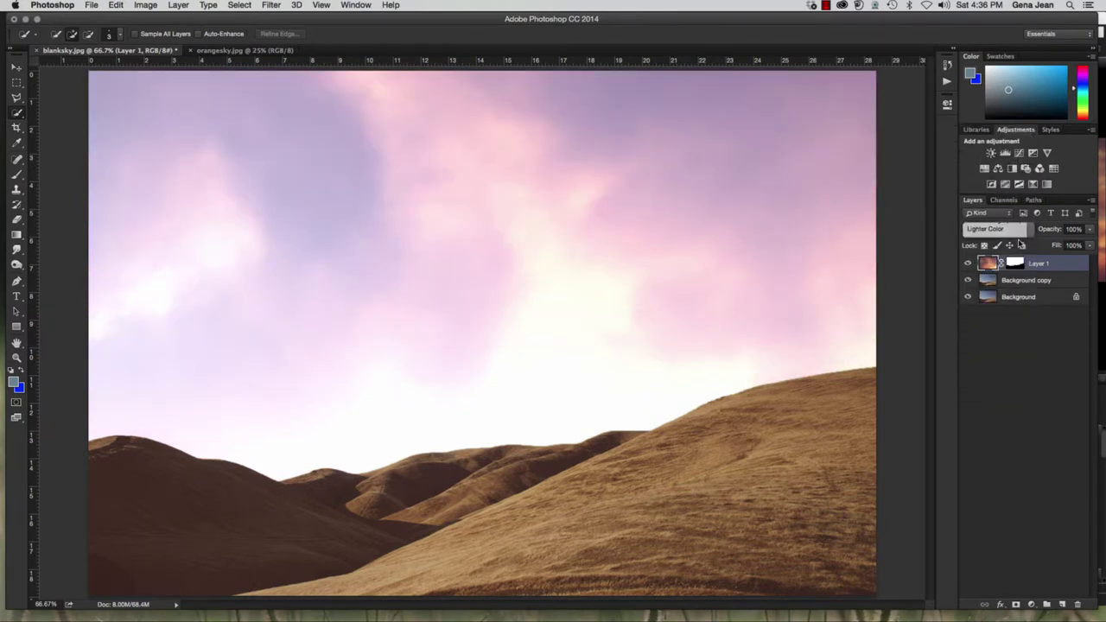
Try the Overlay, Soft Light and Hard Light blend modes on the orange sky layer.
click(1030, 236)
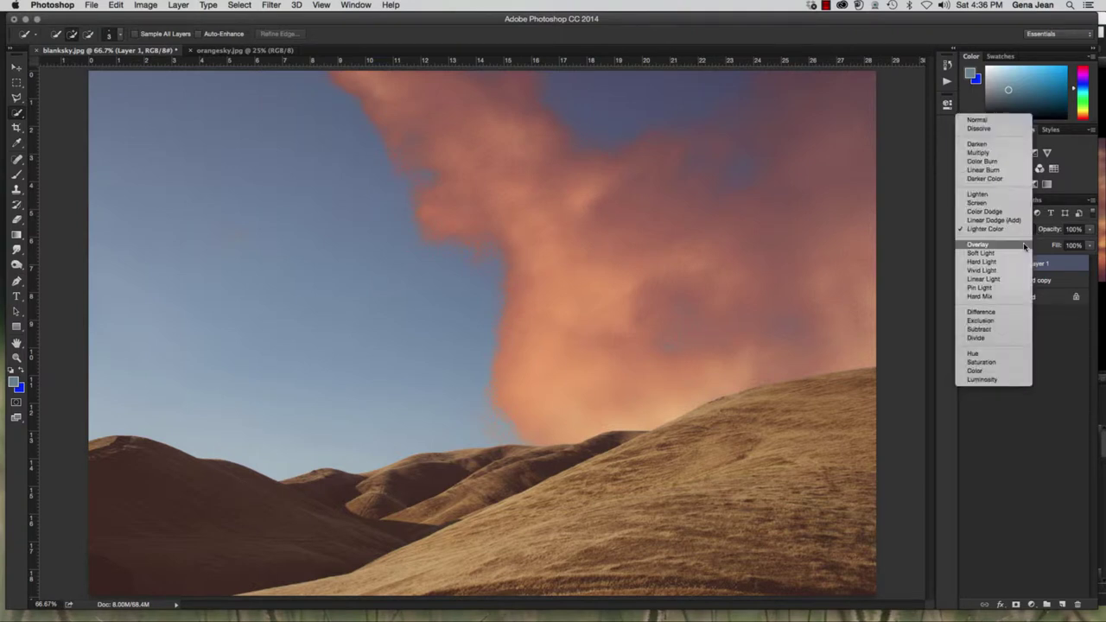
click(1027, 246)
click(1034, 232)
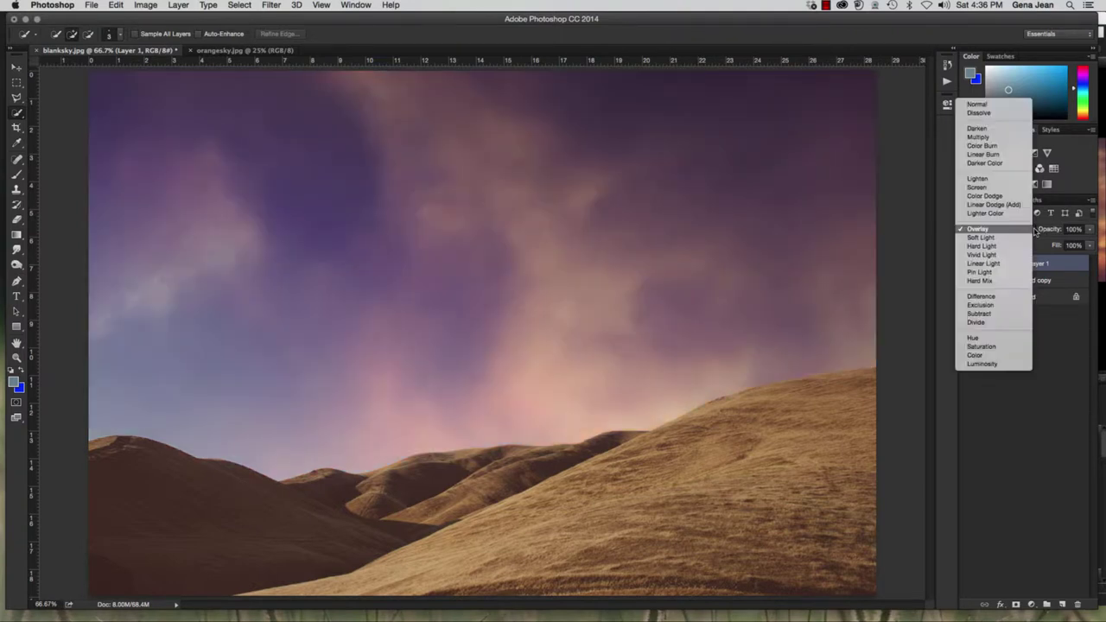
click(1024, 242)
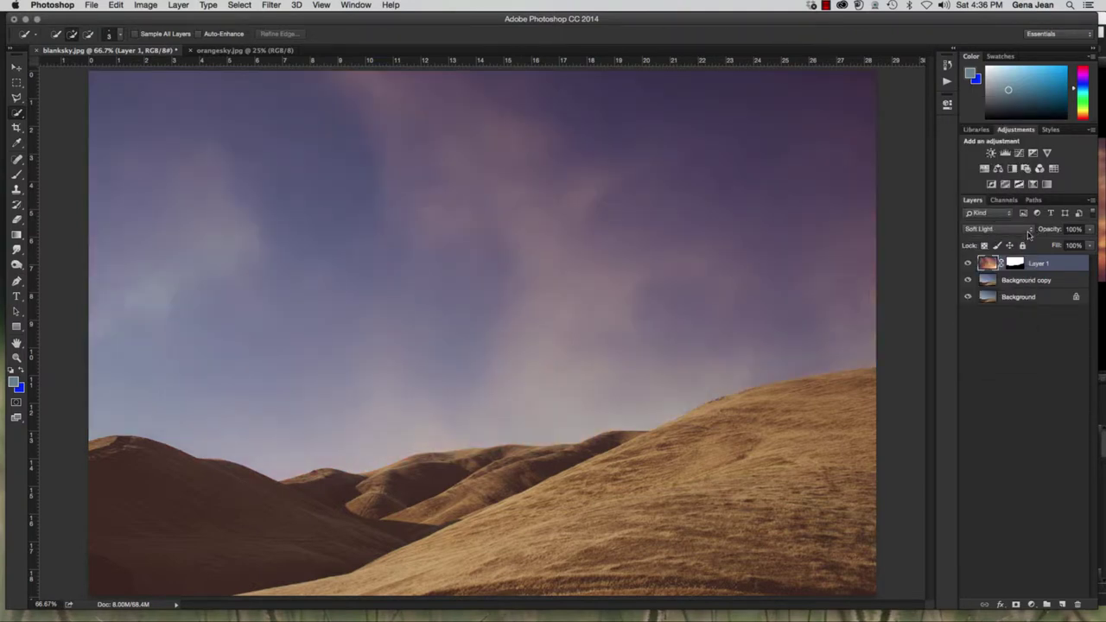
click(1027, 231)
click(1021, 243)
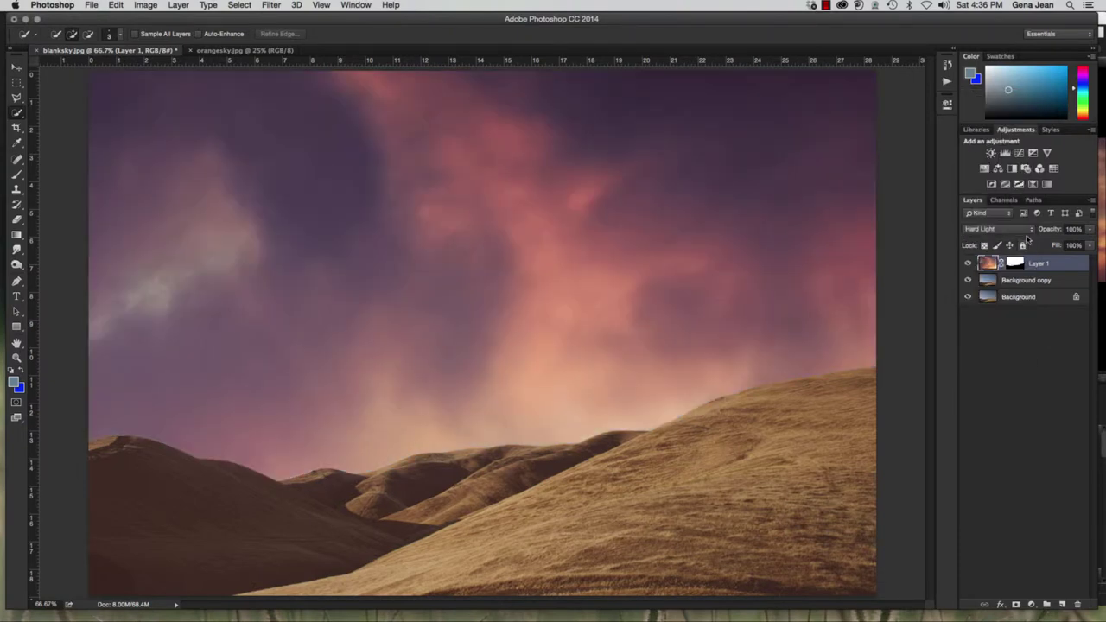
Try the Vivid Light, Linear Light, Pin Light and Hard Mix blend modes on the orange sky layer.
click(1028, 233)
click(1026, 240)
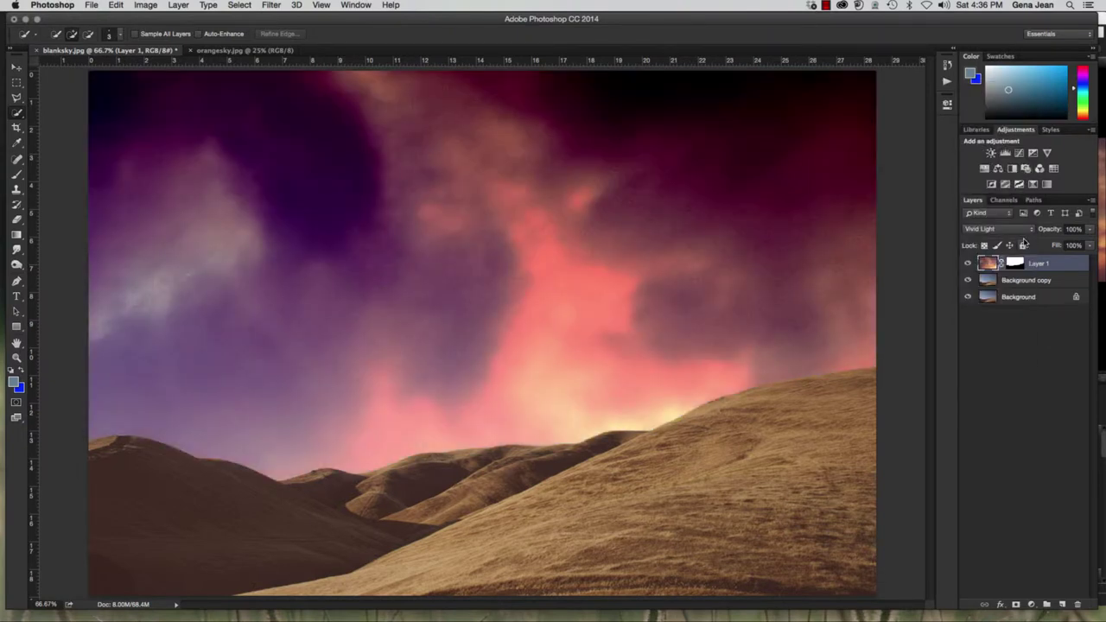
click(1028, 231)
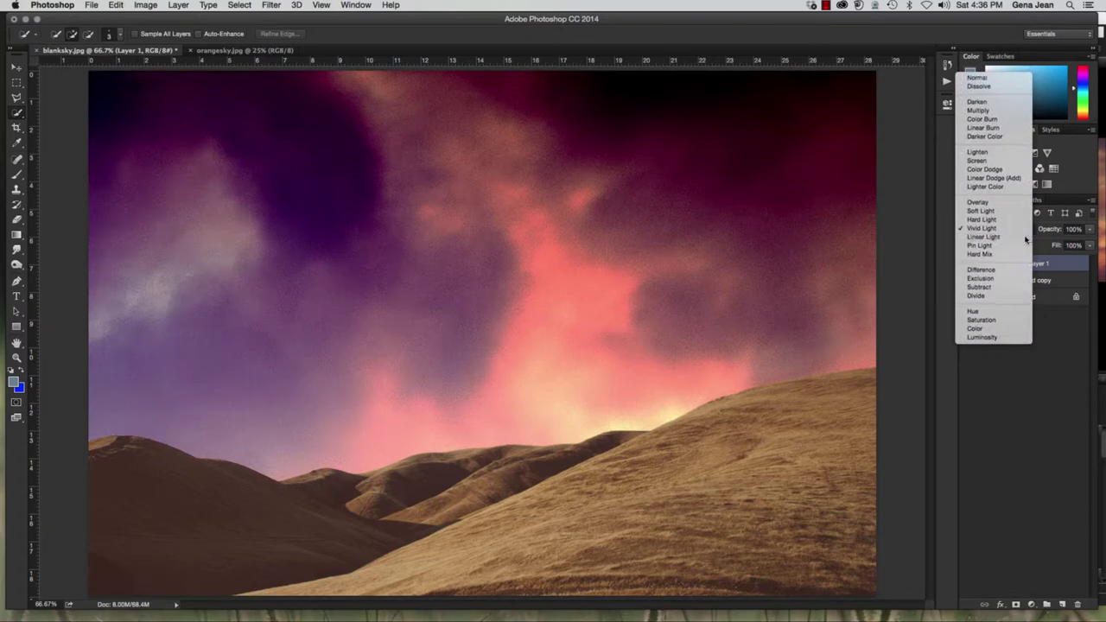
click(1026, 241)
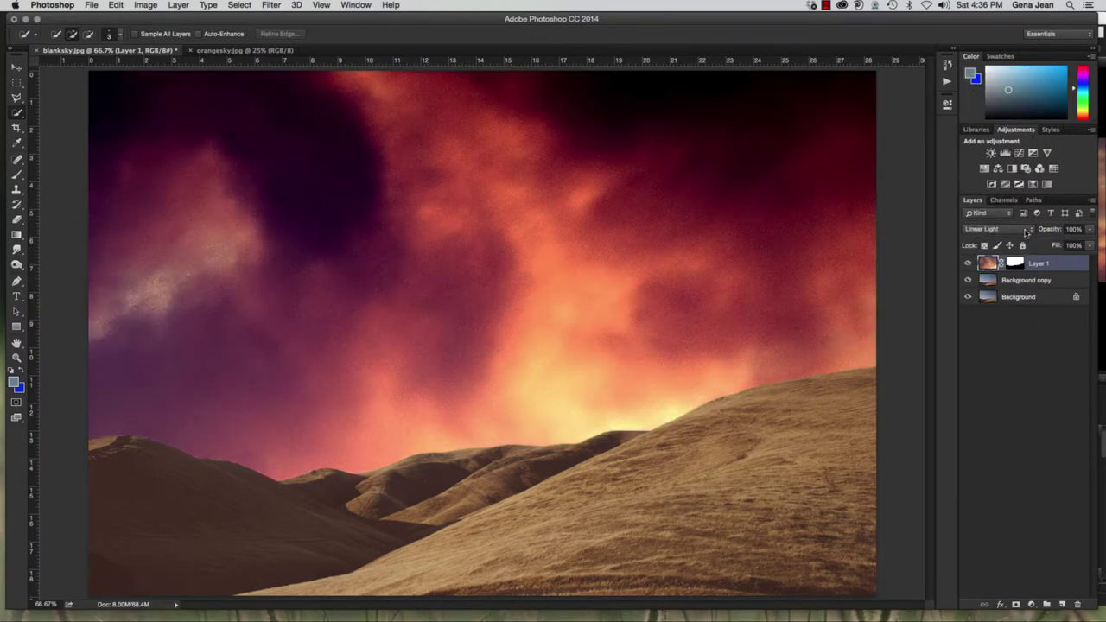
click(1026, 231)
click(1021, 244)
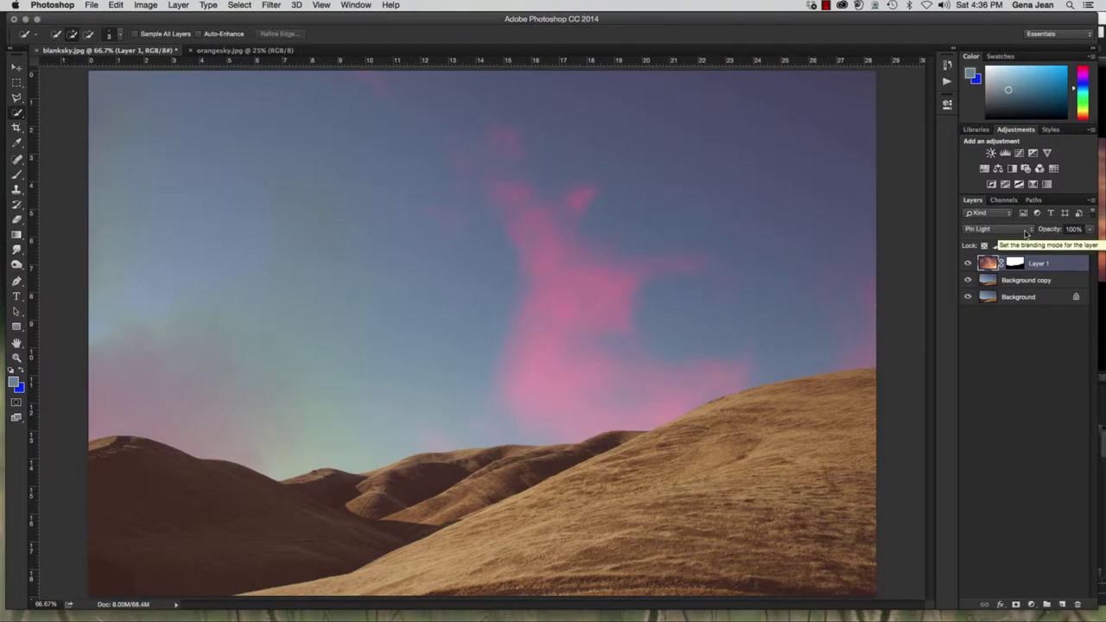
click(1025, 231)
click(1022, 241)
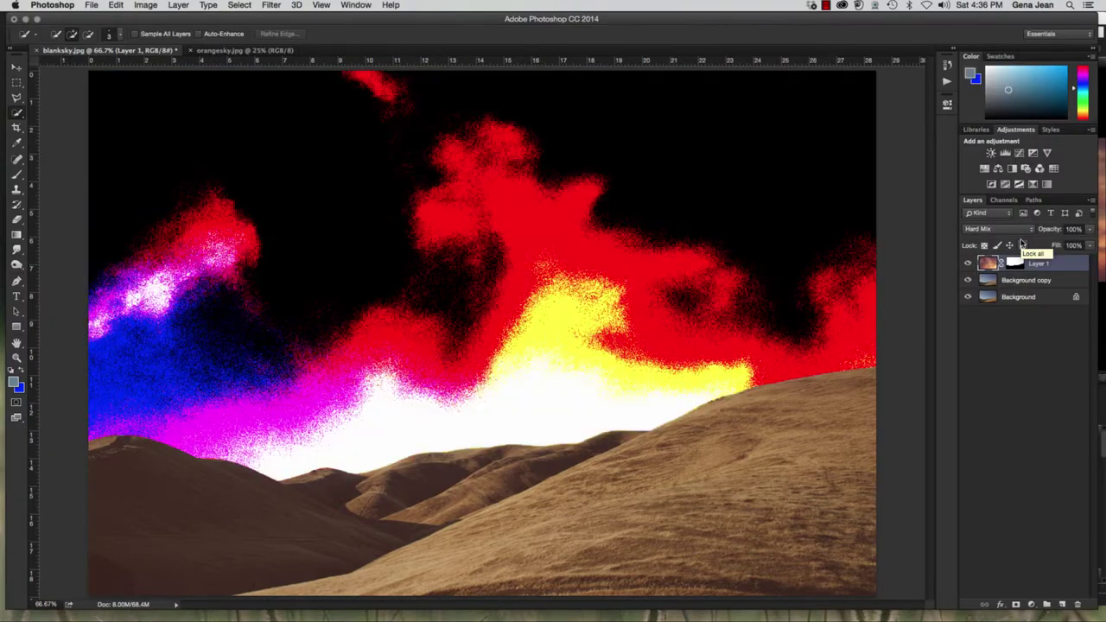
Try the Difference, Exclusion, Subtract and Divide blend modes on the orange sky layer.
click(1024, 229)
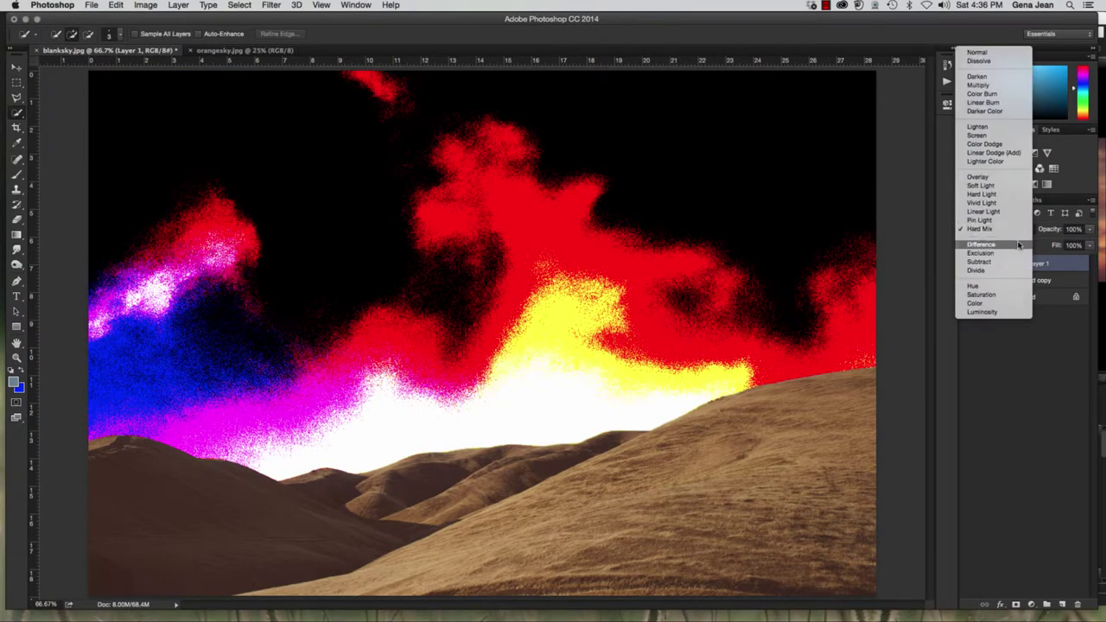
click(982, 244)
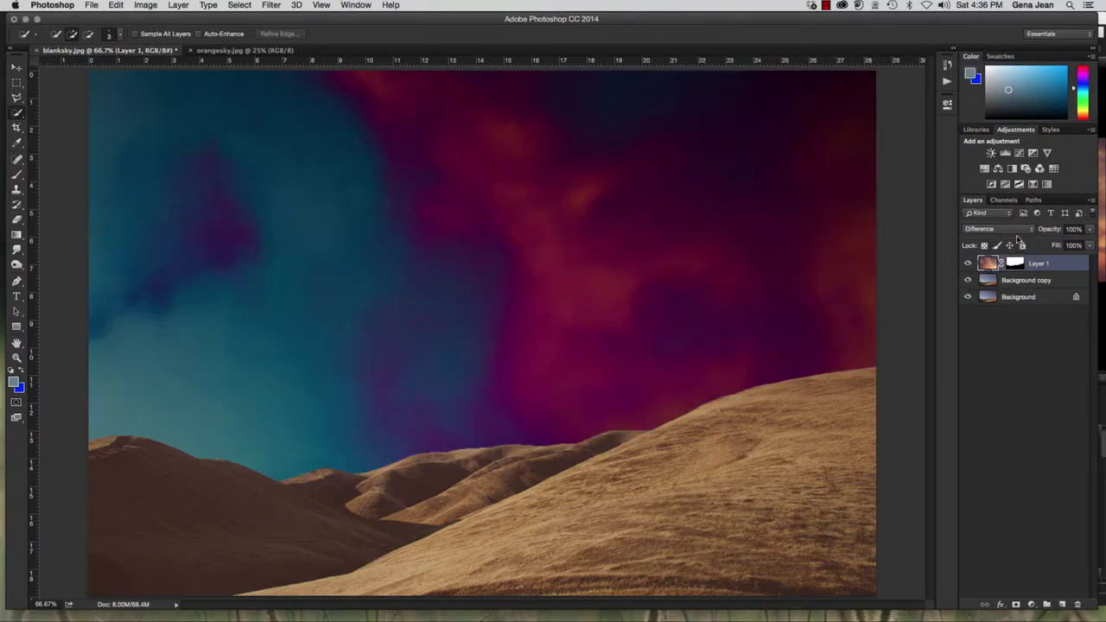
click(1020, 231)
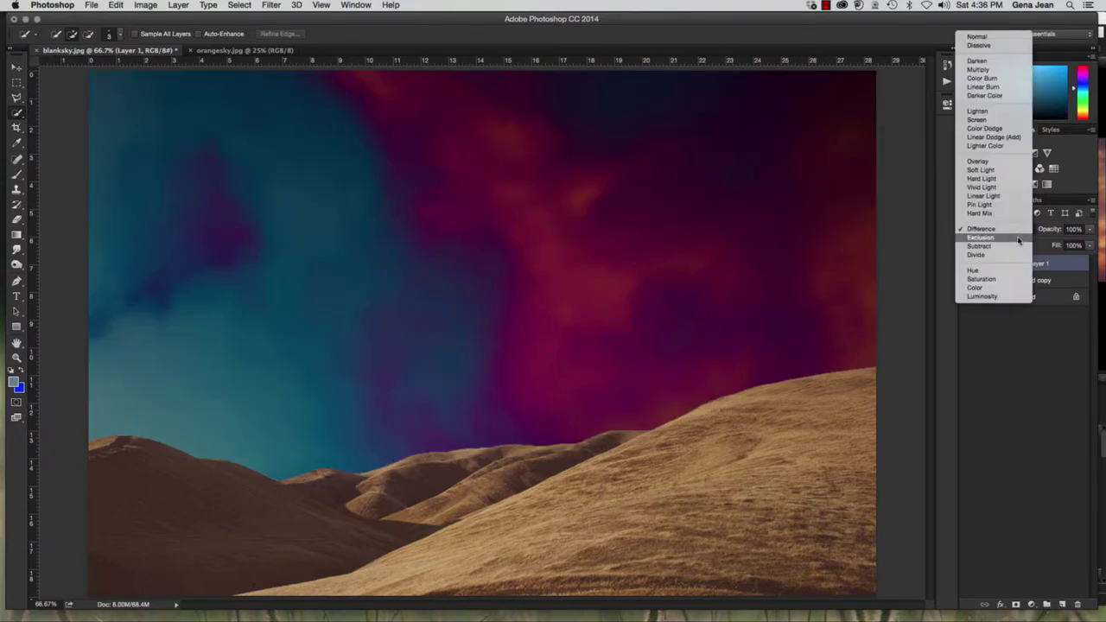
click(1020, 241)
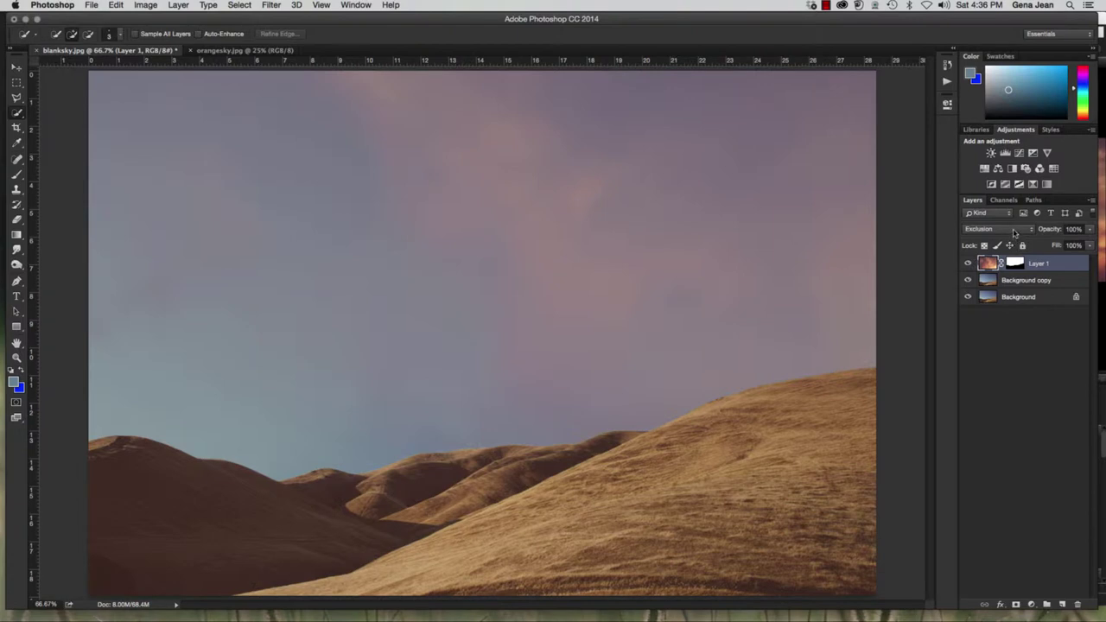
click(1014, 230)
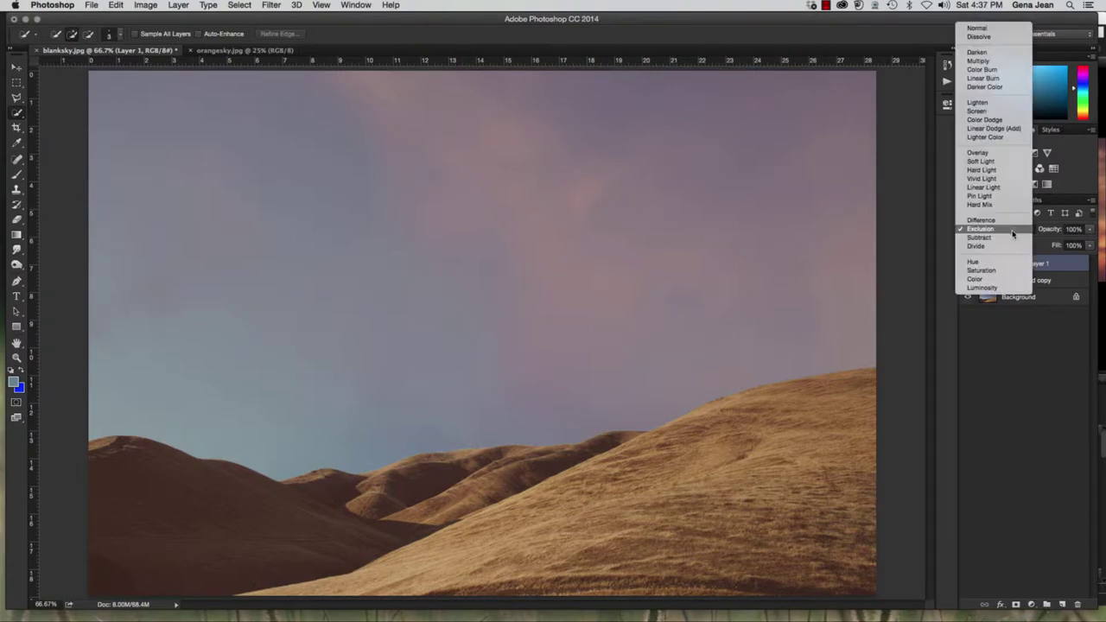
click(1008, 238)
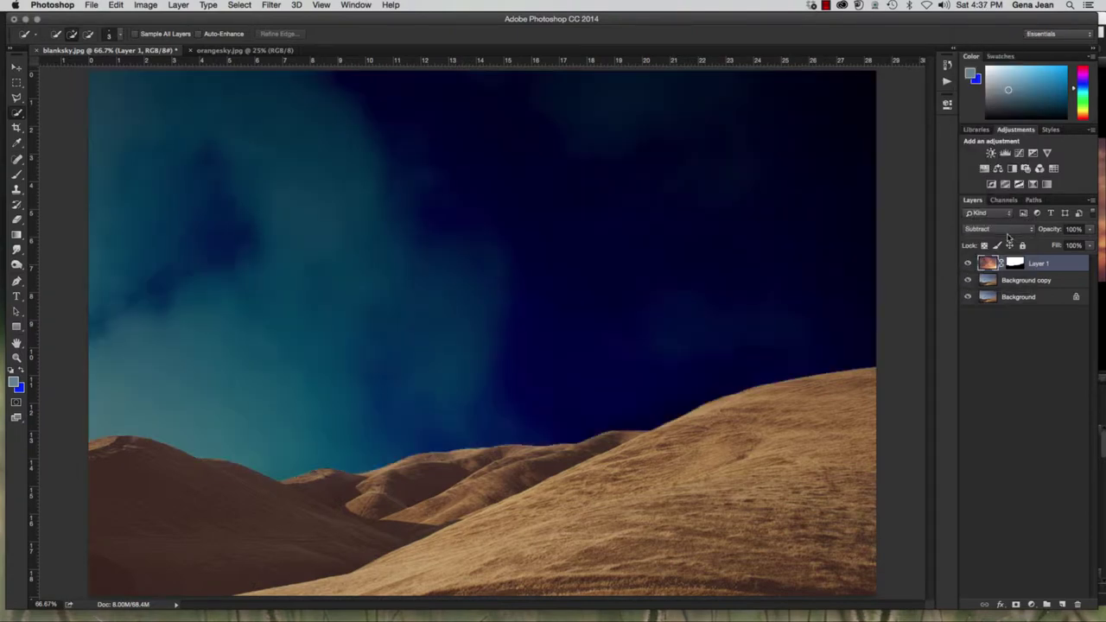
click(1007, 232)
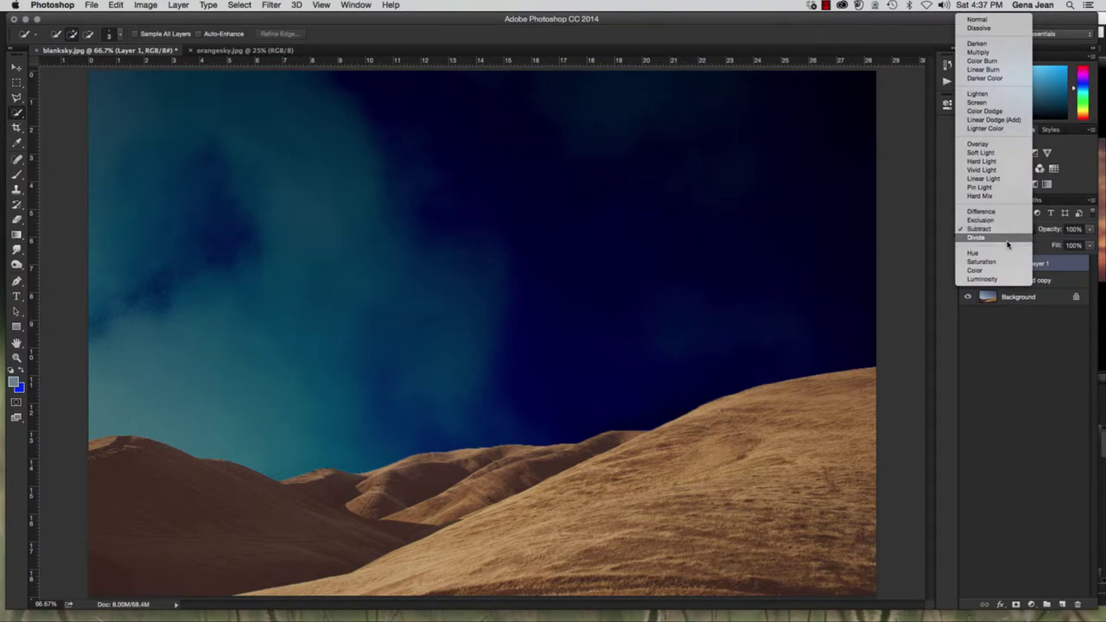
click(1007, 238)
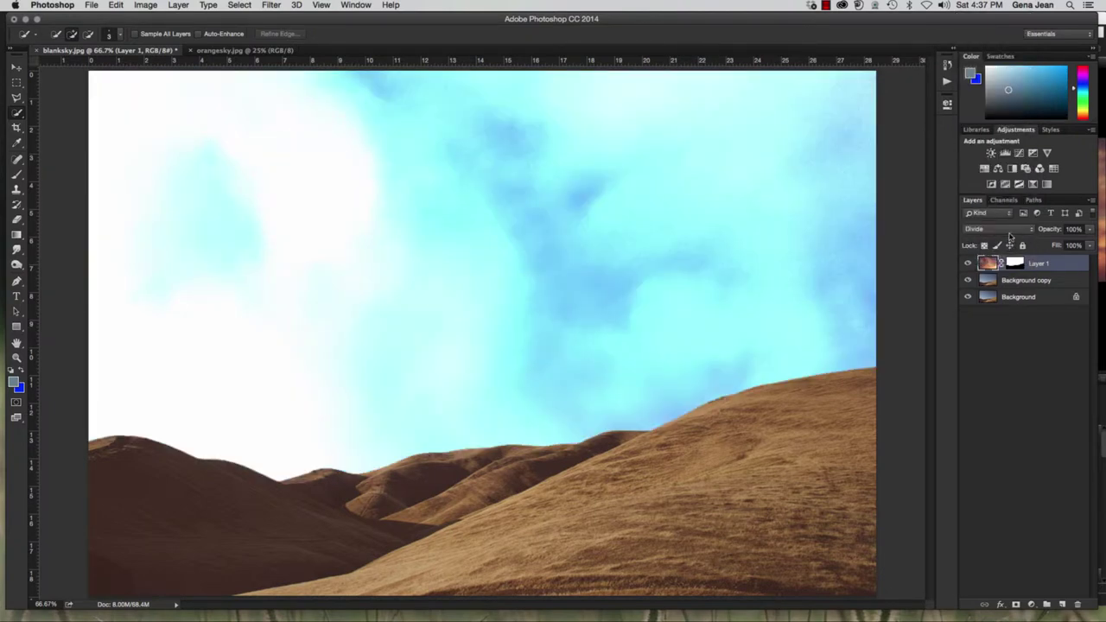
Try the Hue, Saturation and Color blend modes on the orange sky layer.
click(1009, 233)
click(1006, 235)
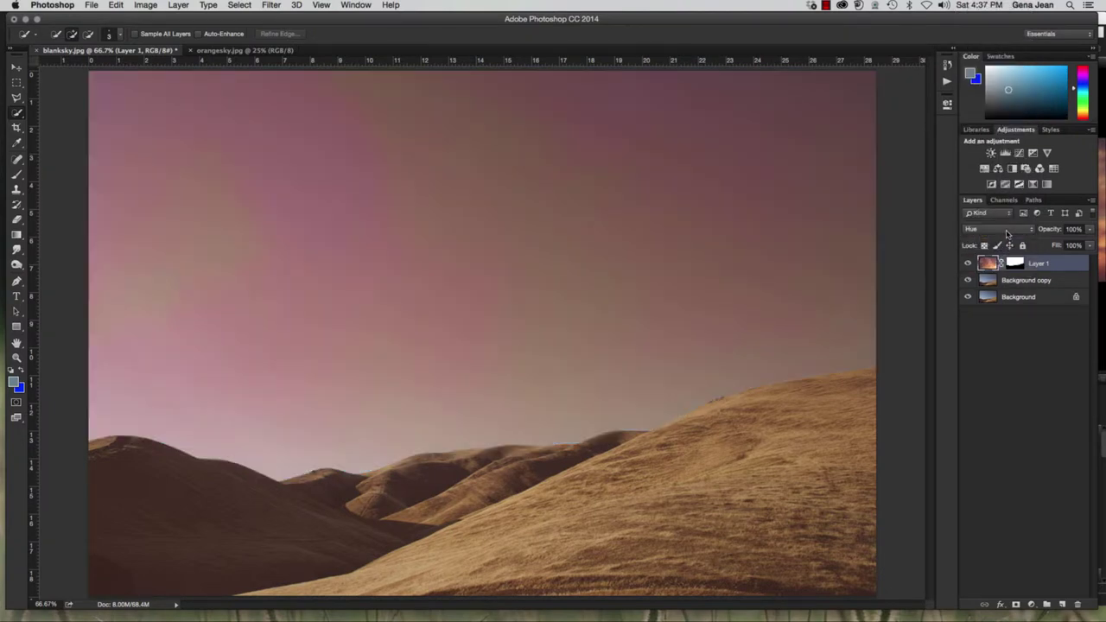
click(1006, 233)
click(1006, 241)
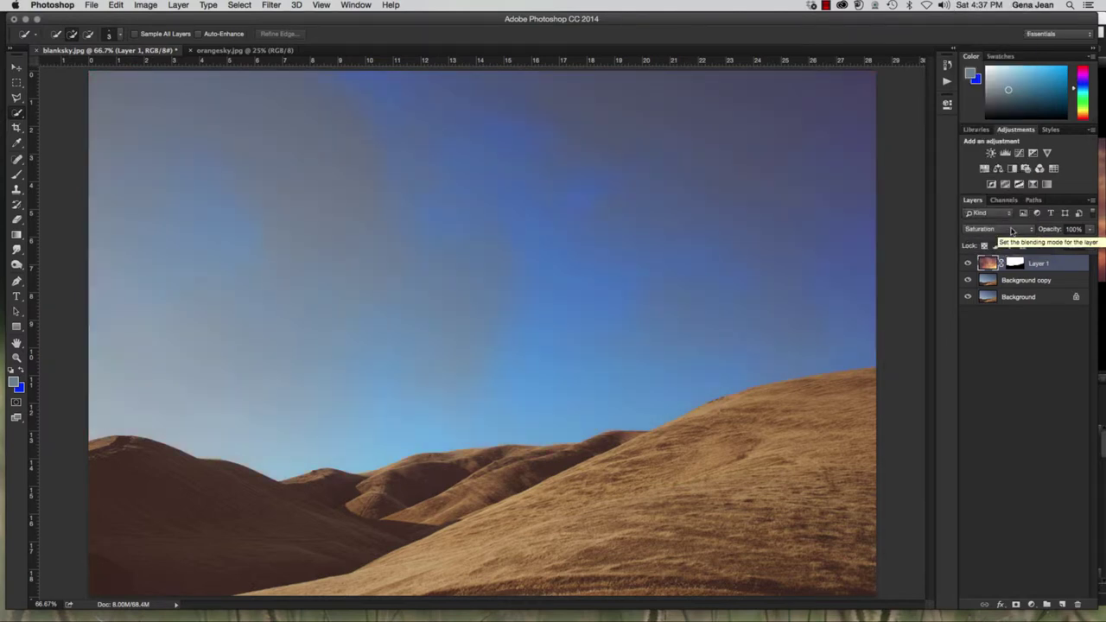
click(1010, 231)
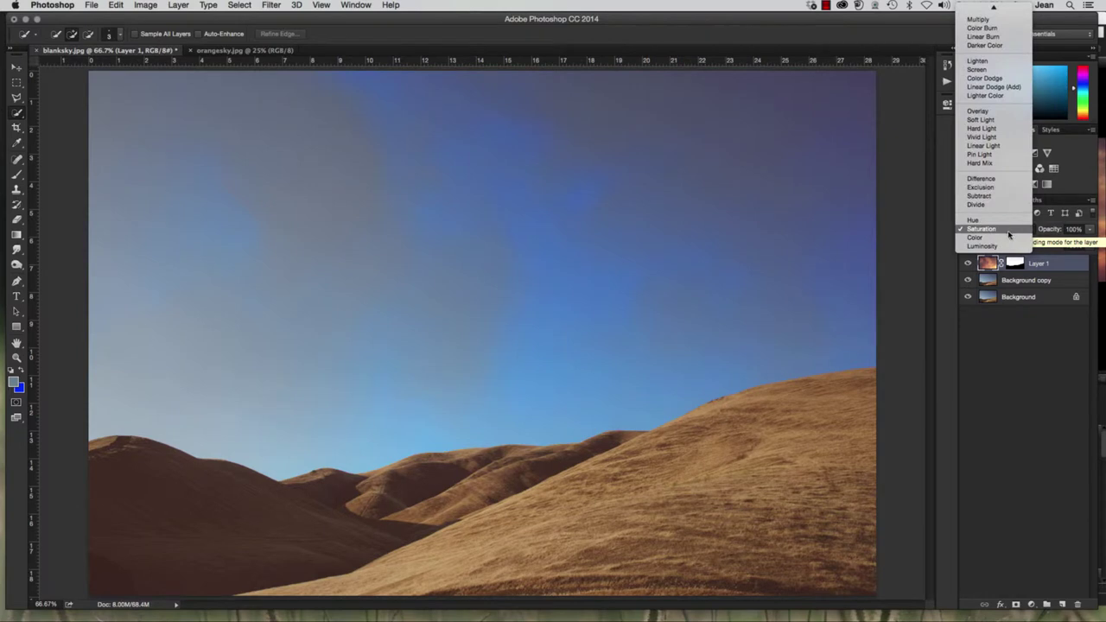
click(1007, 241)
Set the orange sky layer to Luminosity blend mode at 27% opacity and deselect the layer.
click(1011, 230)
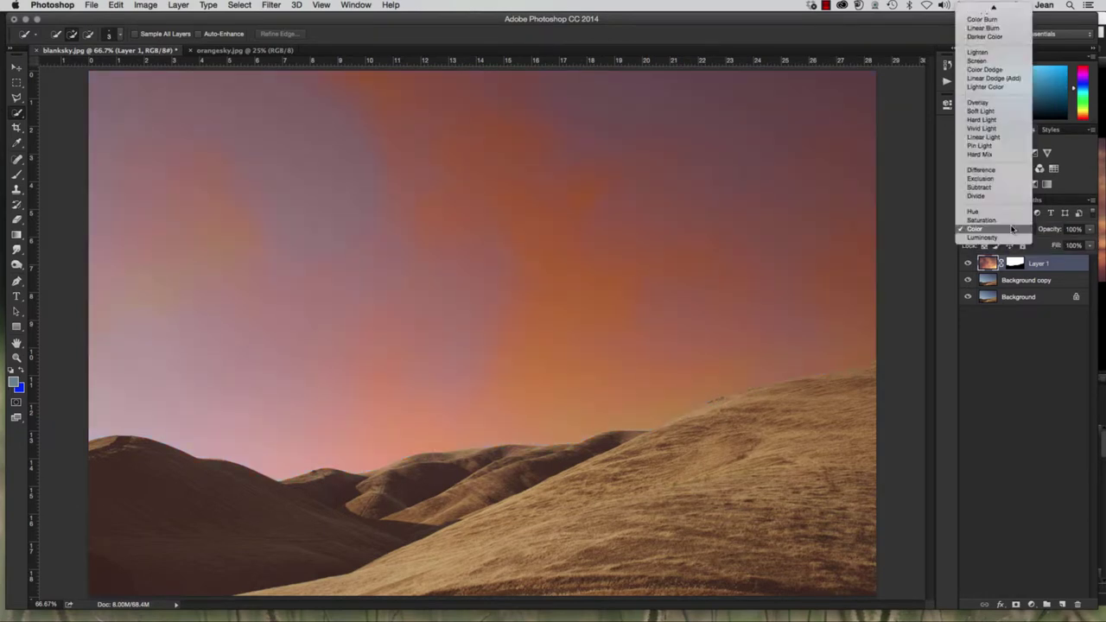
click(1010, 241)
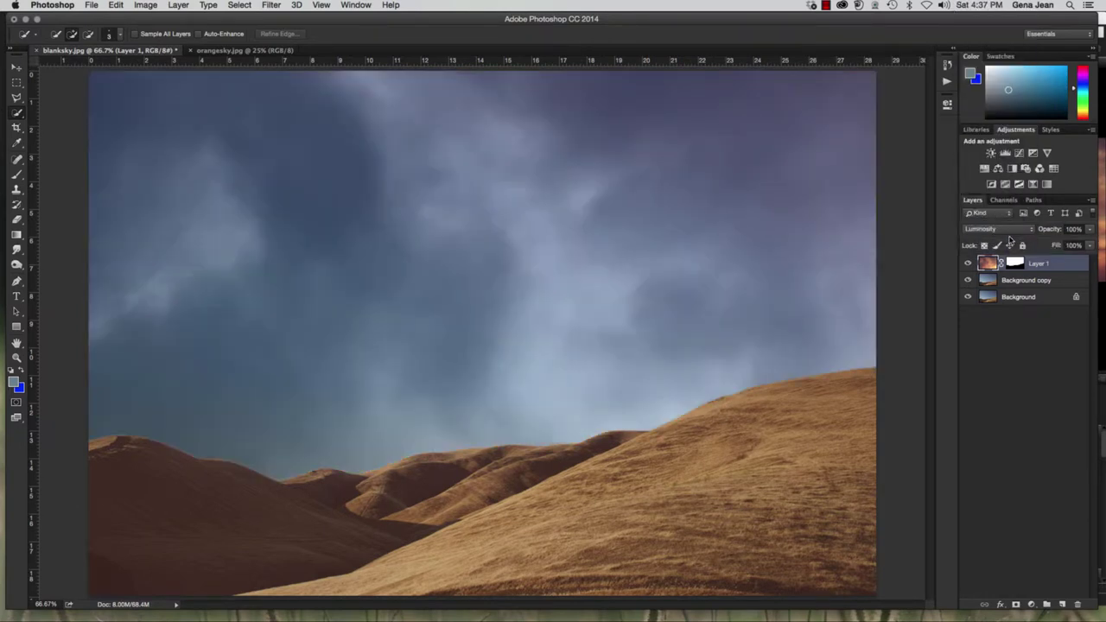
click(1089, 232)
drag(1054, 246, 1050, 246)
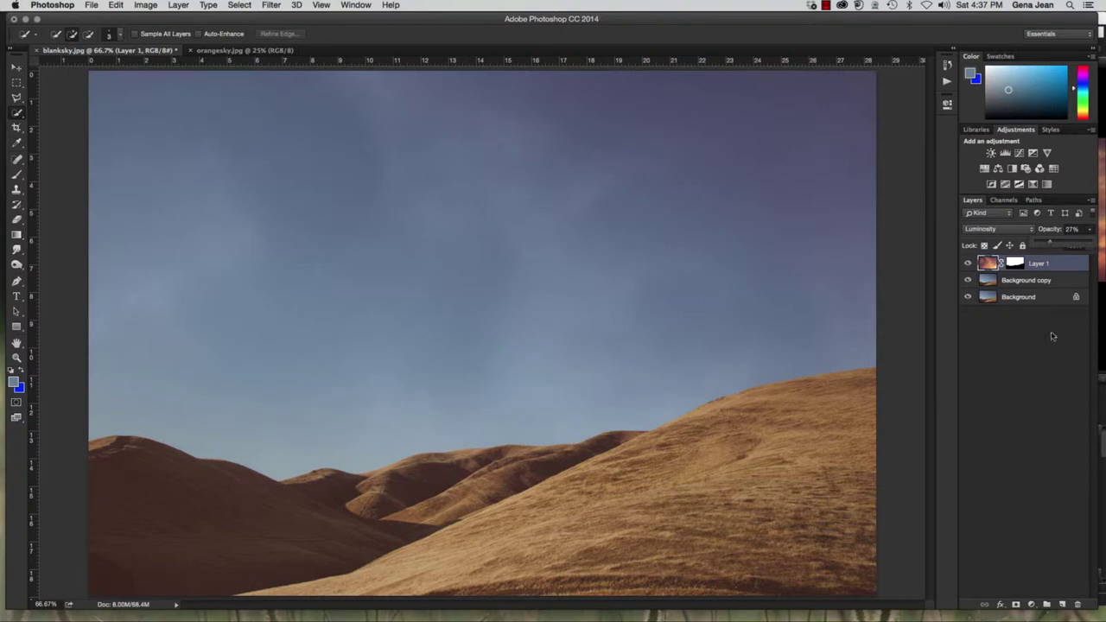
click(1056, 368)
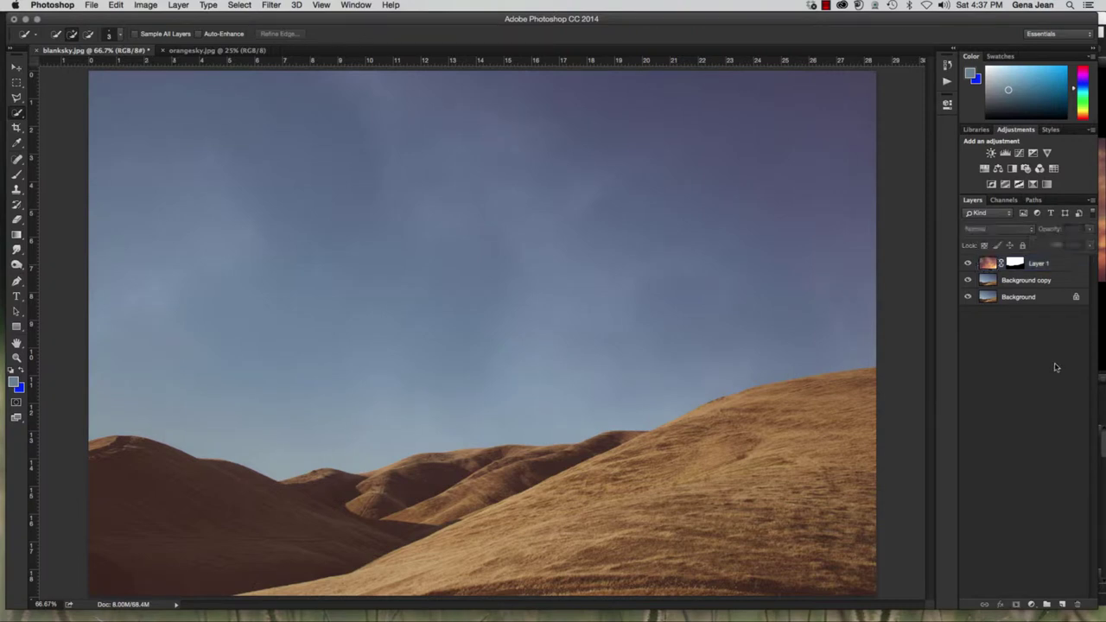
Compare the photo with the orange sky layer hidden and shown, and go over the Background copy and Background layers.
click(967, 264)
click(967, 265)
click(967, 264)
click(967, 265)
click(1023, 280)
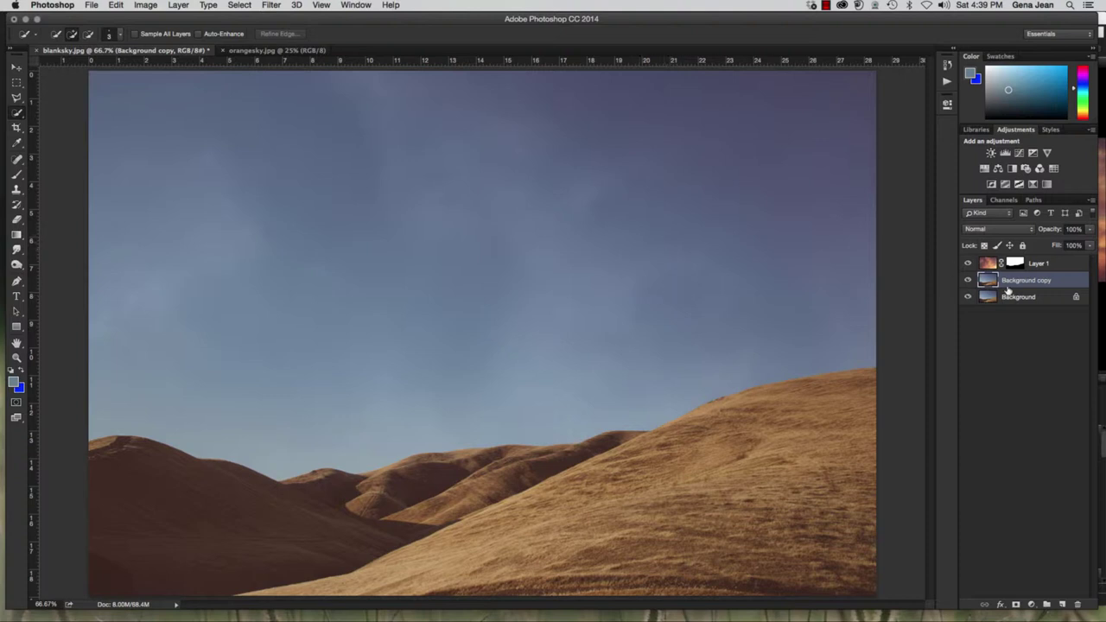
click(1036, 298)
click(1016, 283)
Select the orange sky layer and try the Normal and Dissolve blend modes, returning it to Normal.
click(1057, 263)
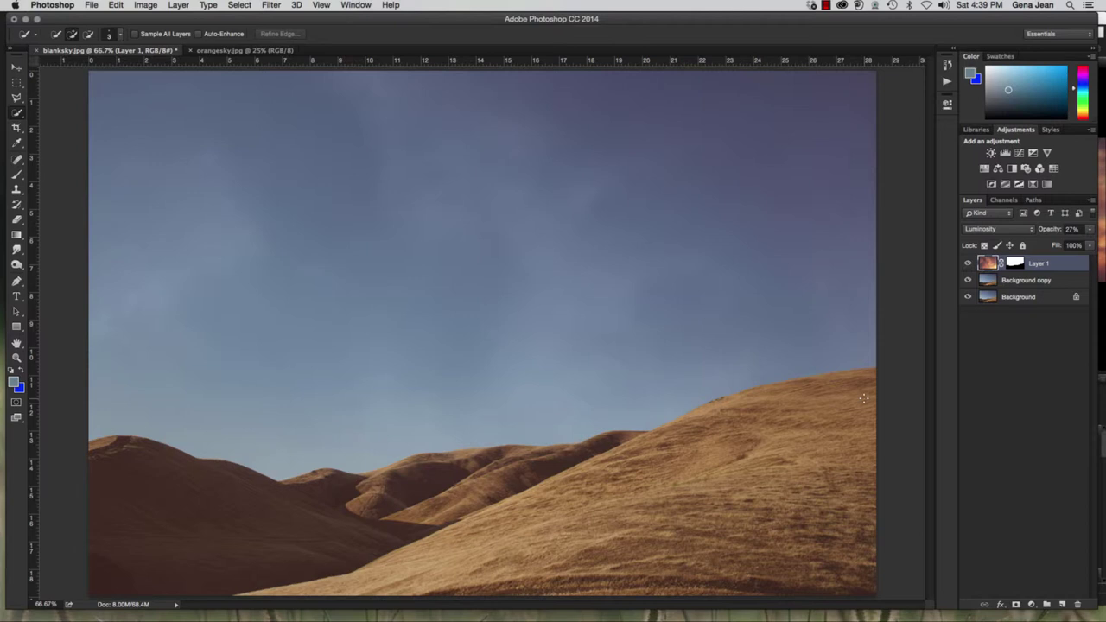
click(1028, 230)
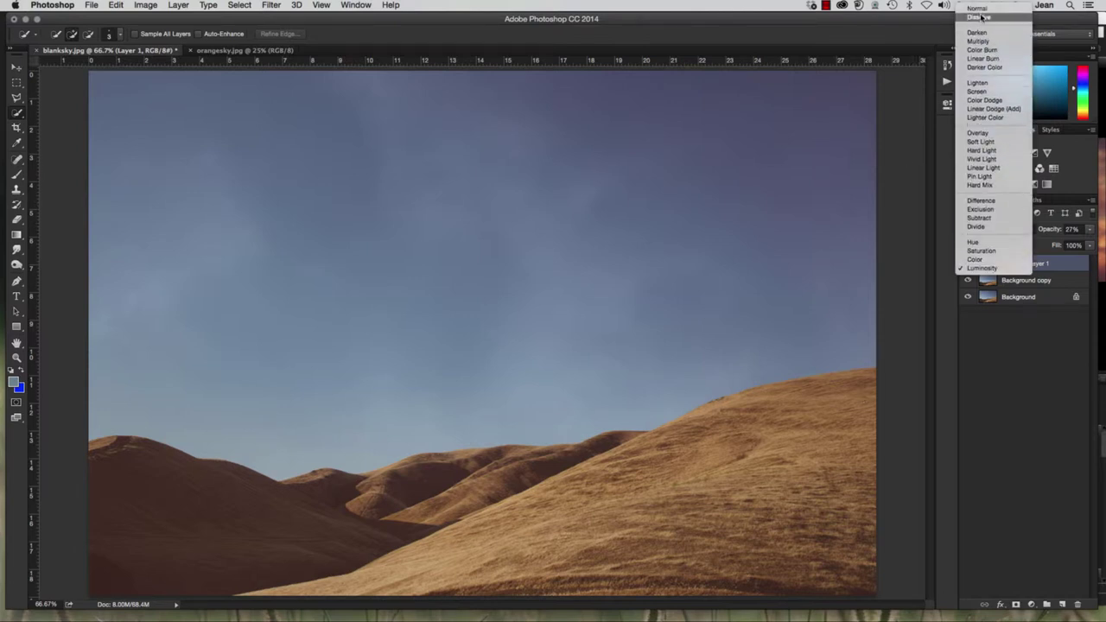
click(977, 9)
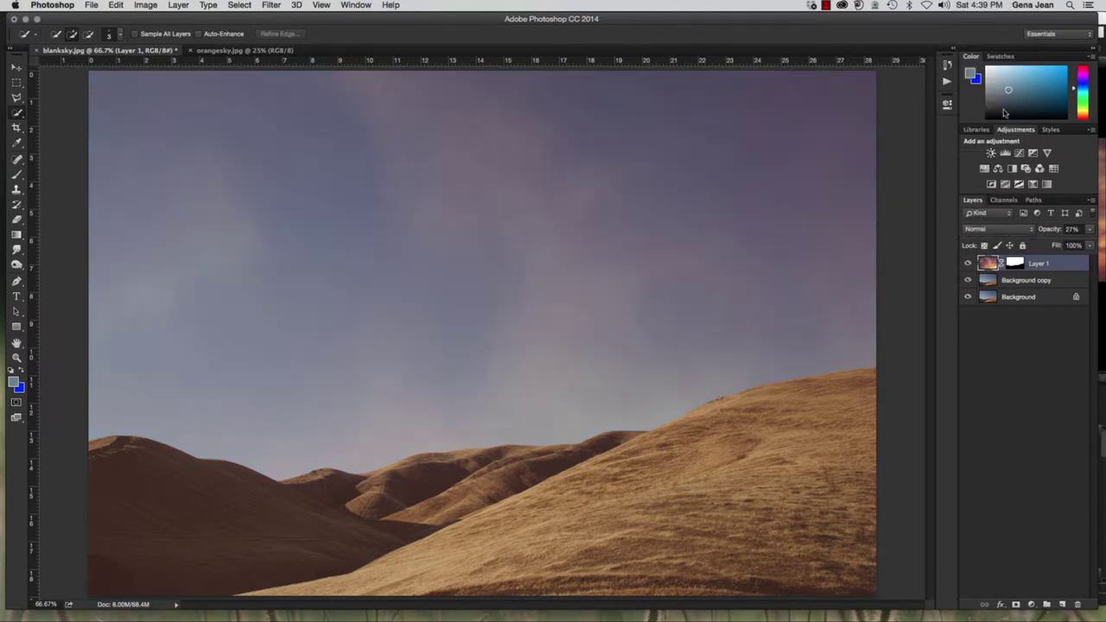
click(1024, 230)
click(1006, 237)
click(1009, 230)
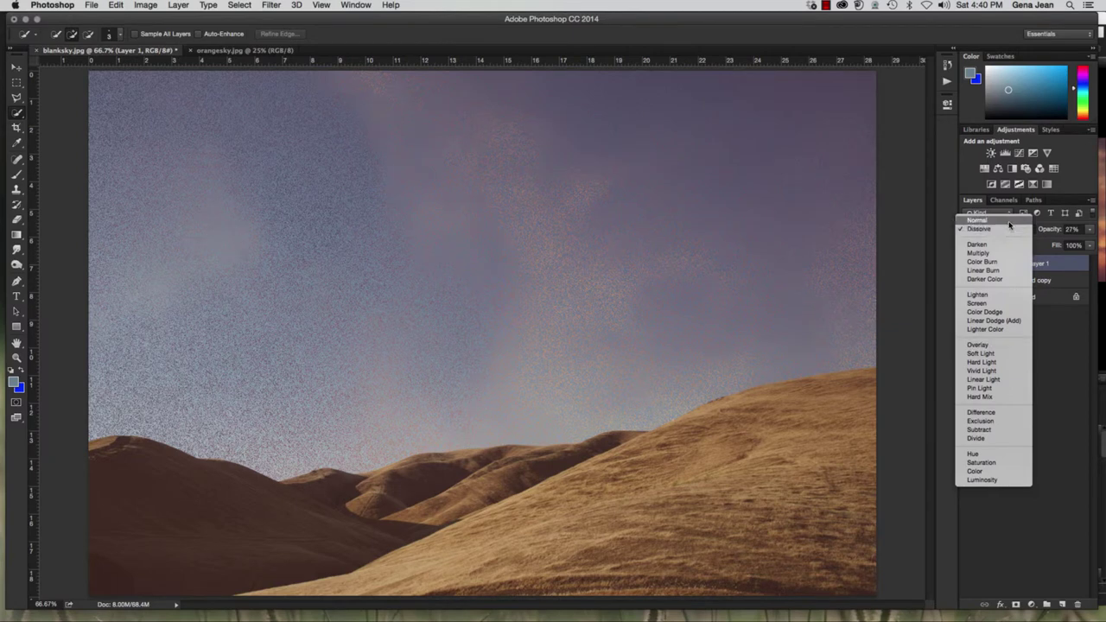
click(1002, 221)
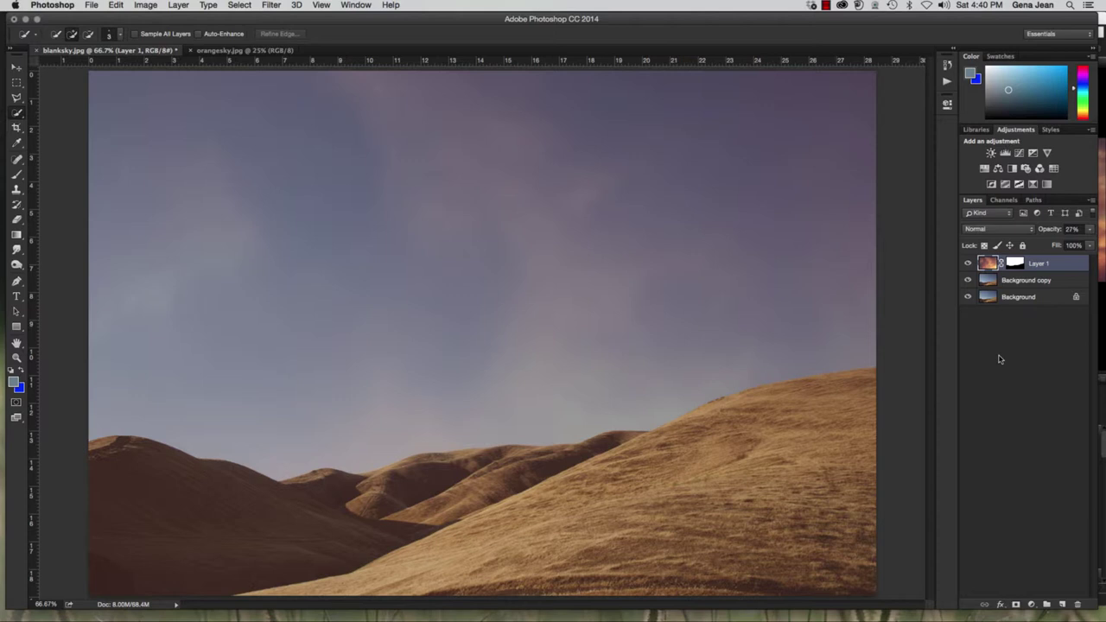
Try the Dissolve, Color Dodge and Linear Dodge (Add) blend modes on the orange sky layer.
click(1024, 230)
click(1010, 242)
click(993, 228)
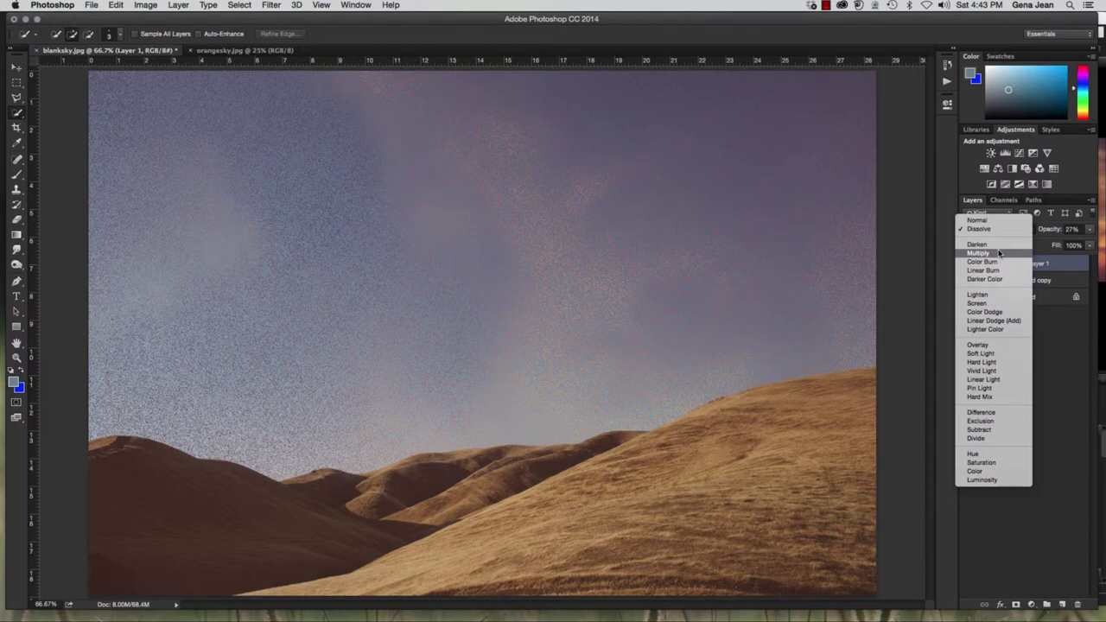
click(992, 312)
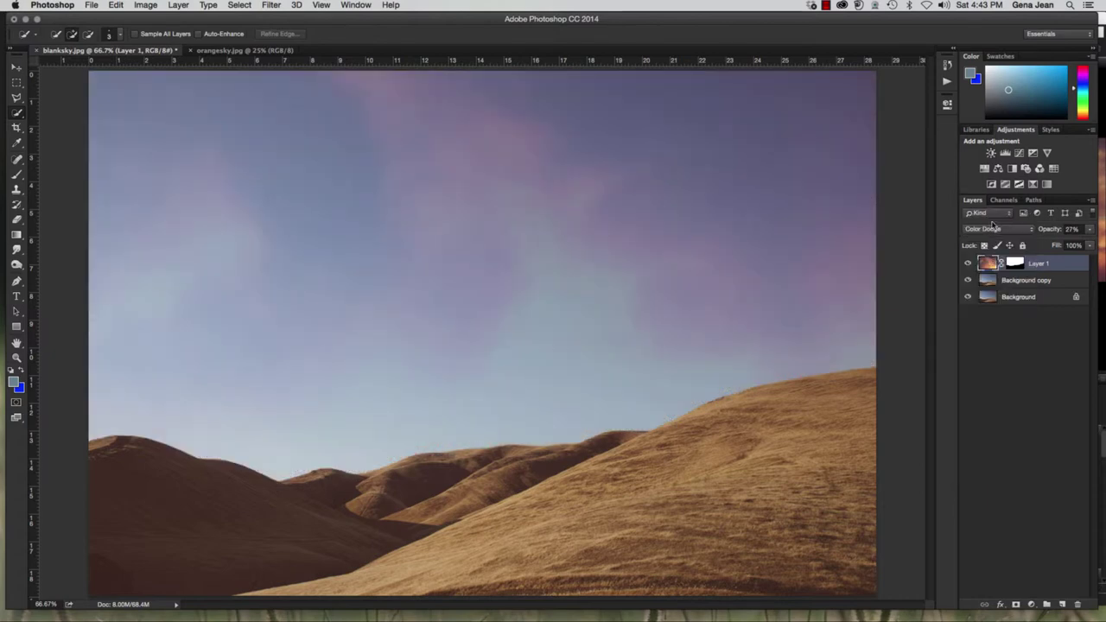
click(998, 233)
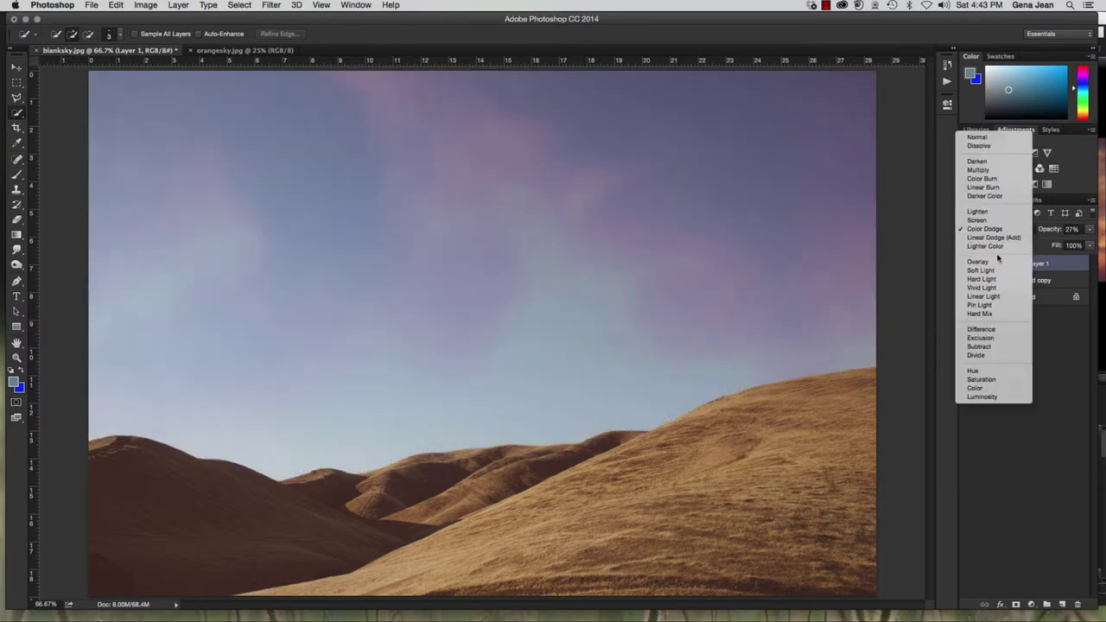
click(995, 239)
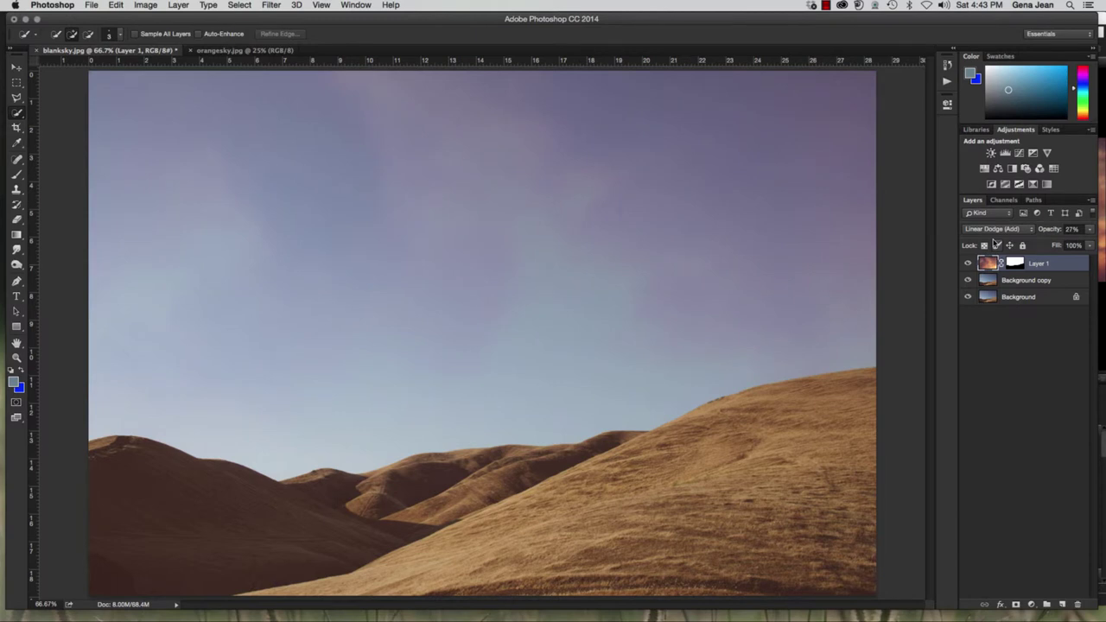
Try the Subtract, Difference and Divide blend modes on the orange sky layer.
click(997, 230)
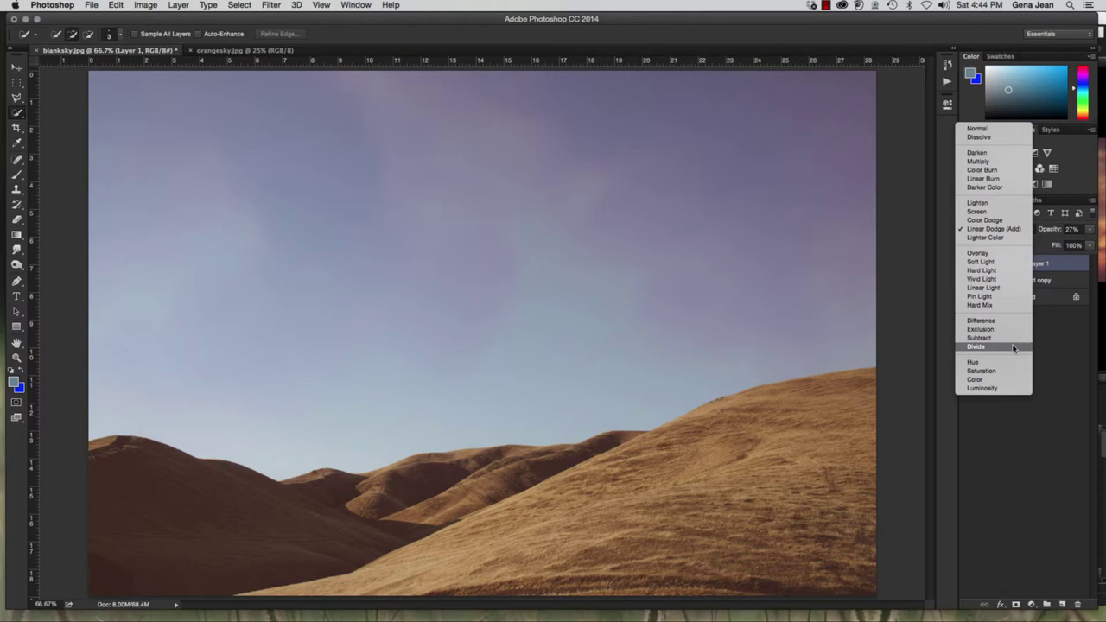
click(979, 338)
click(984, 229)
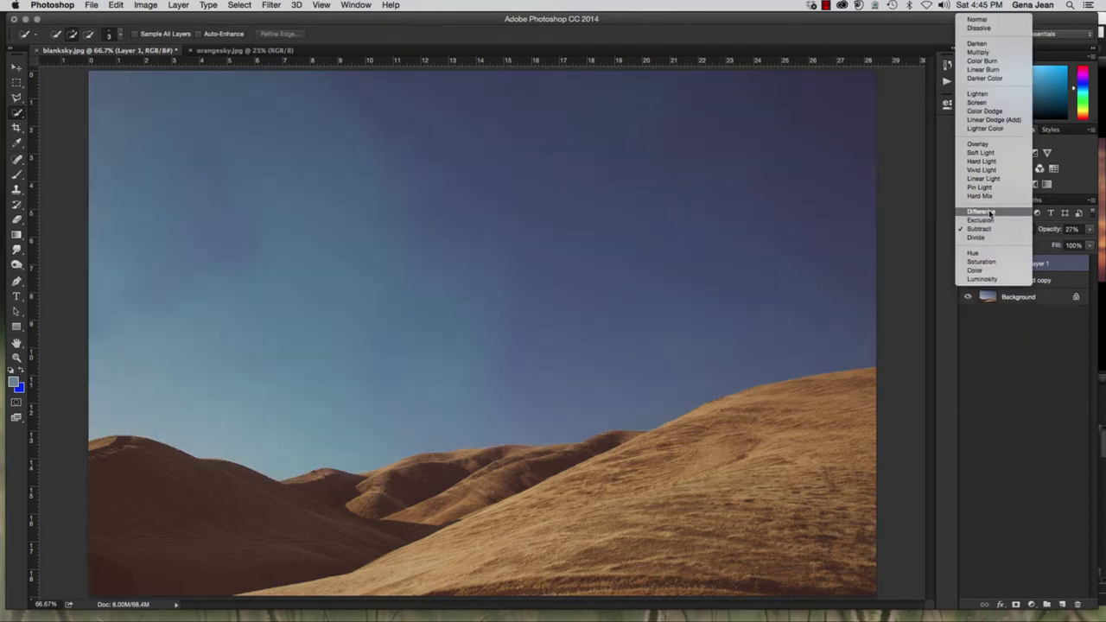
click(989, 213)
click(986, 229)
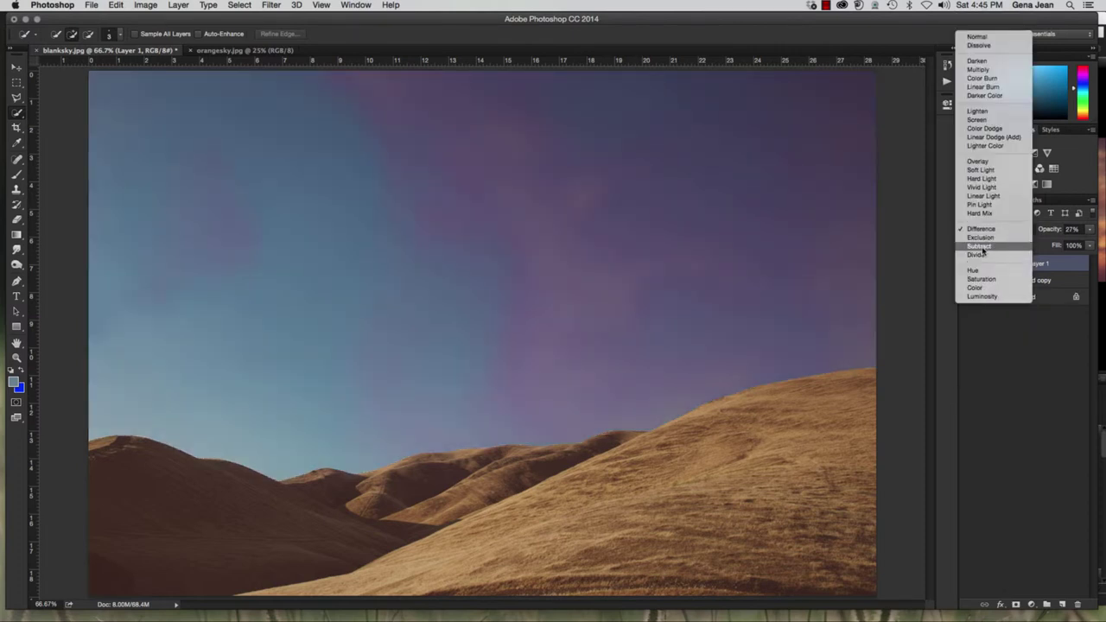
click(978, 255)
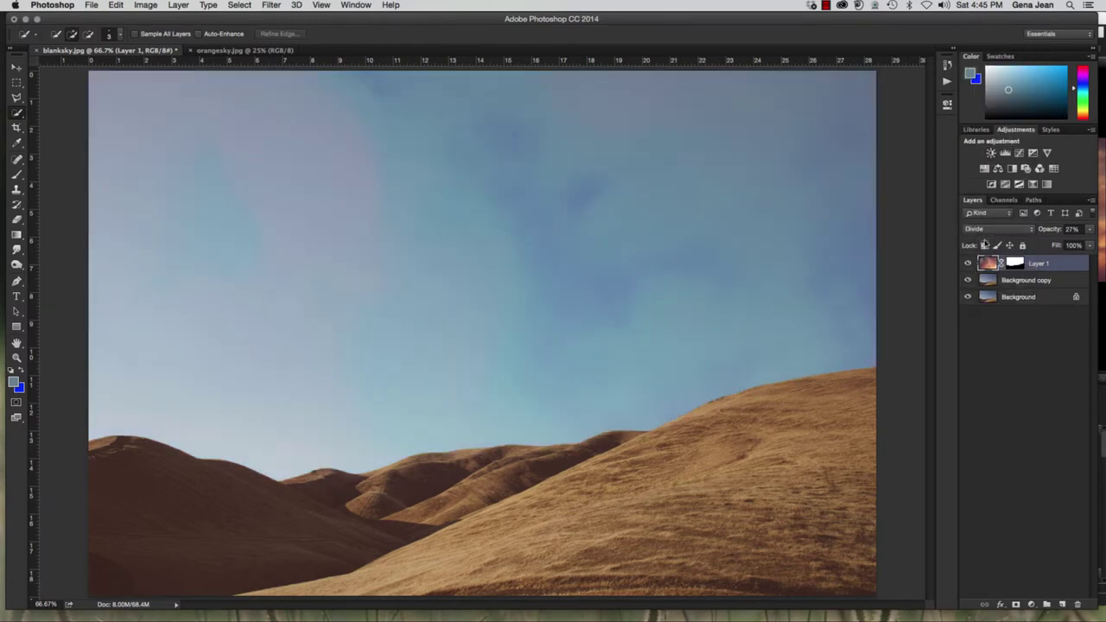
Try the Hue, Saturation and Color blend modes on the orange sky layer and return it to Luminosity.
click(984, 230)
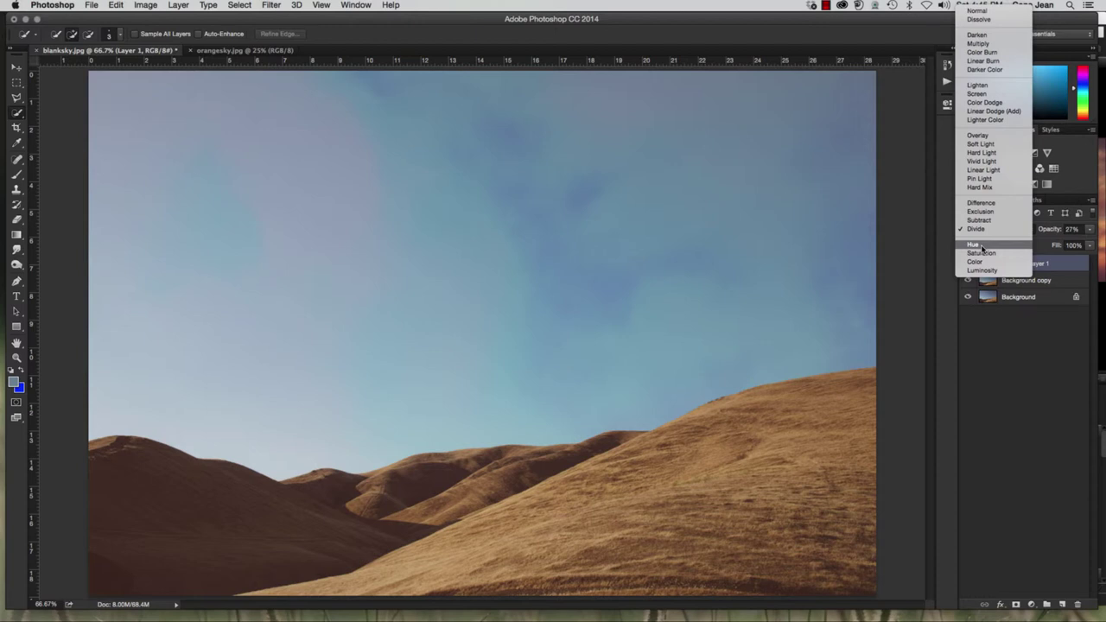
click(982, 247)
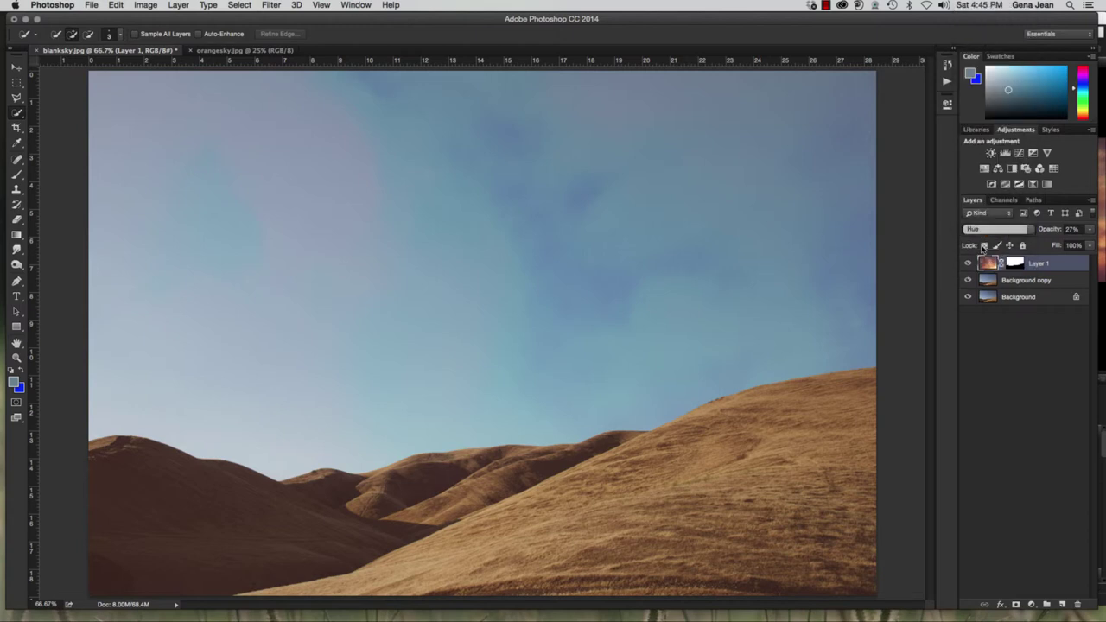
click(985, 232)
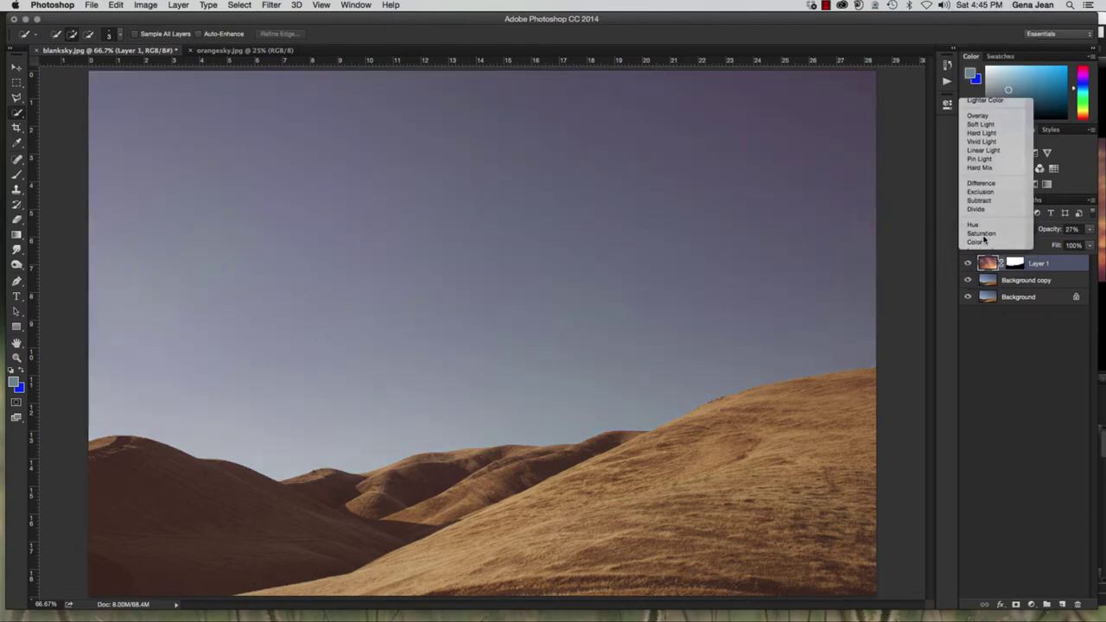
click(985, 238)
click(981, 230)
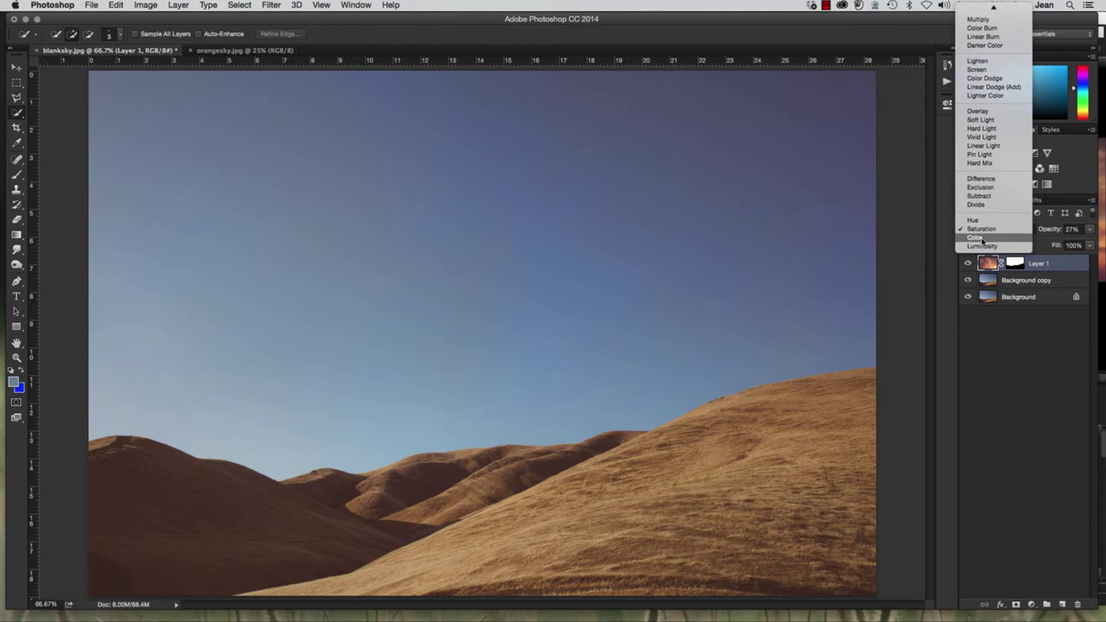
click(979, 237)
click(984, 230)
click(983, 238)
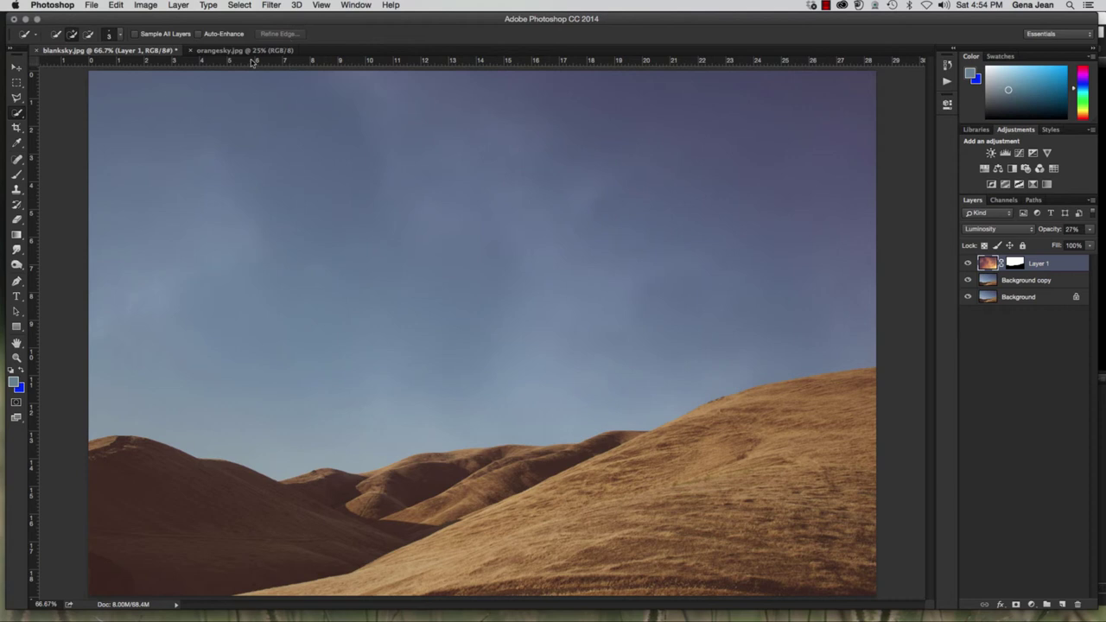
Switch to Adobe Bridge and open the Chapter7 folder on the Desktop.
click(90, 5)
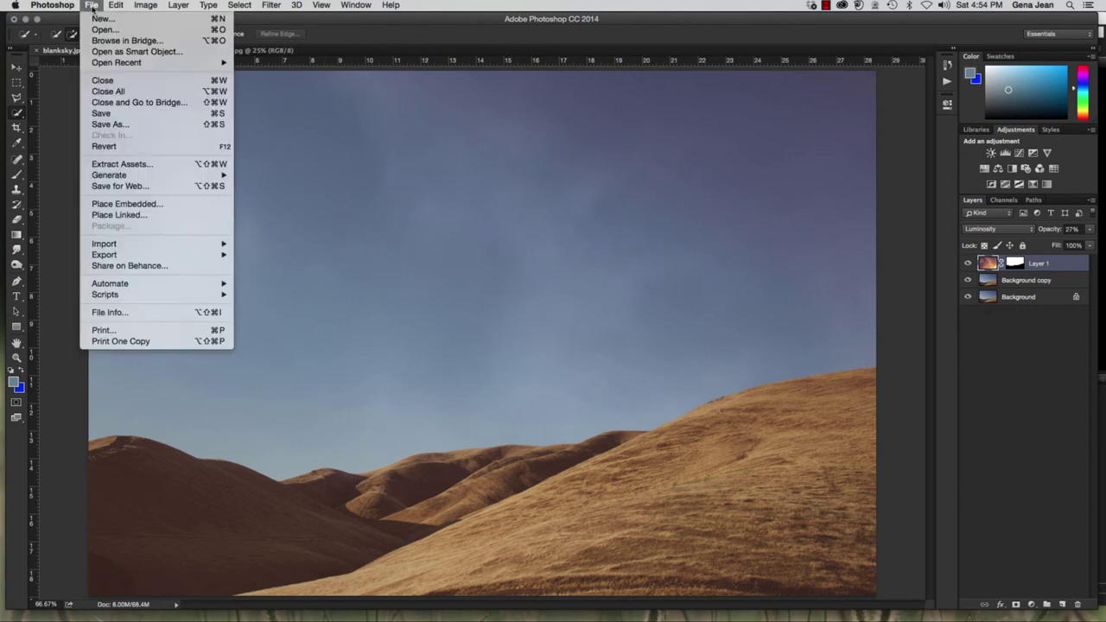
click(115, 41)
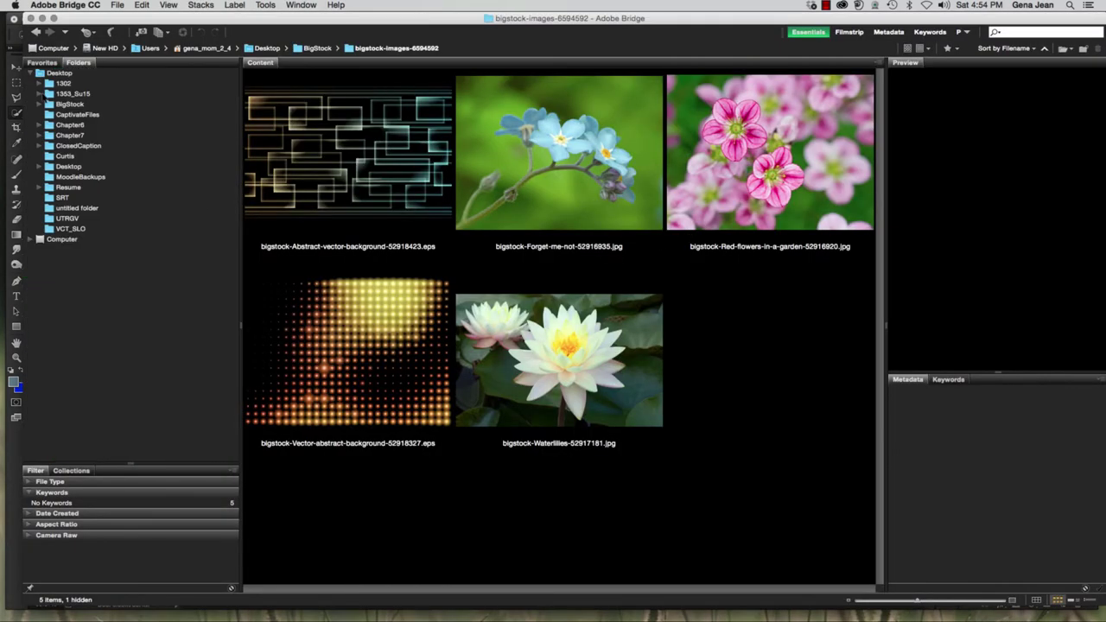
click(70, 135)
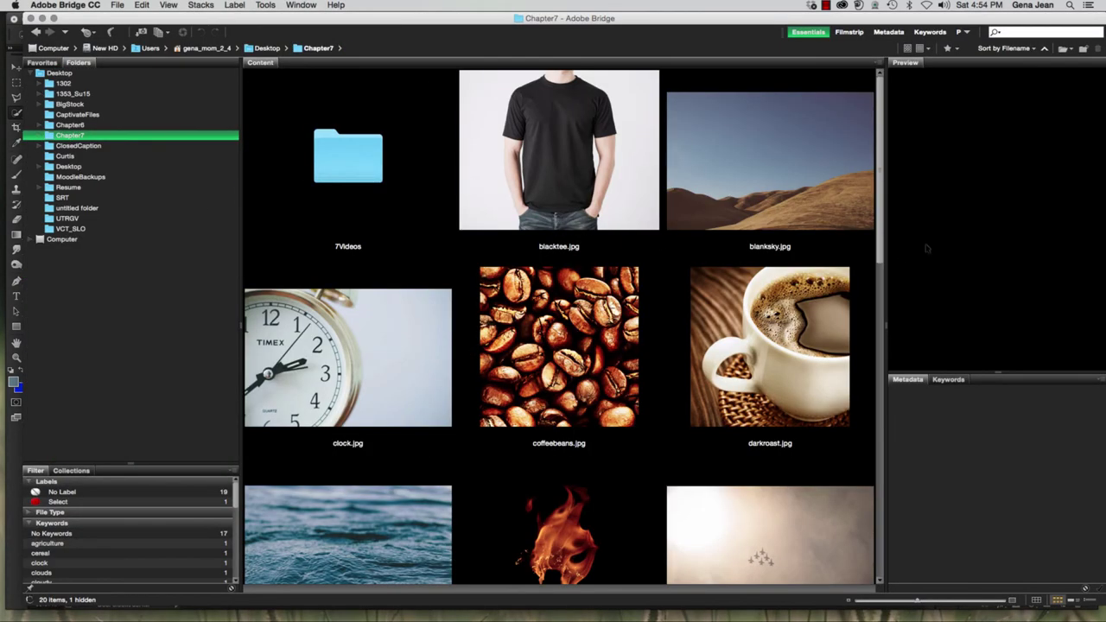
Preview blacktee.jpg and flame.jpg and look through the other images in the Chapter7 folder.
click(609, 179)
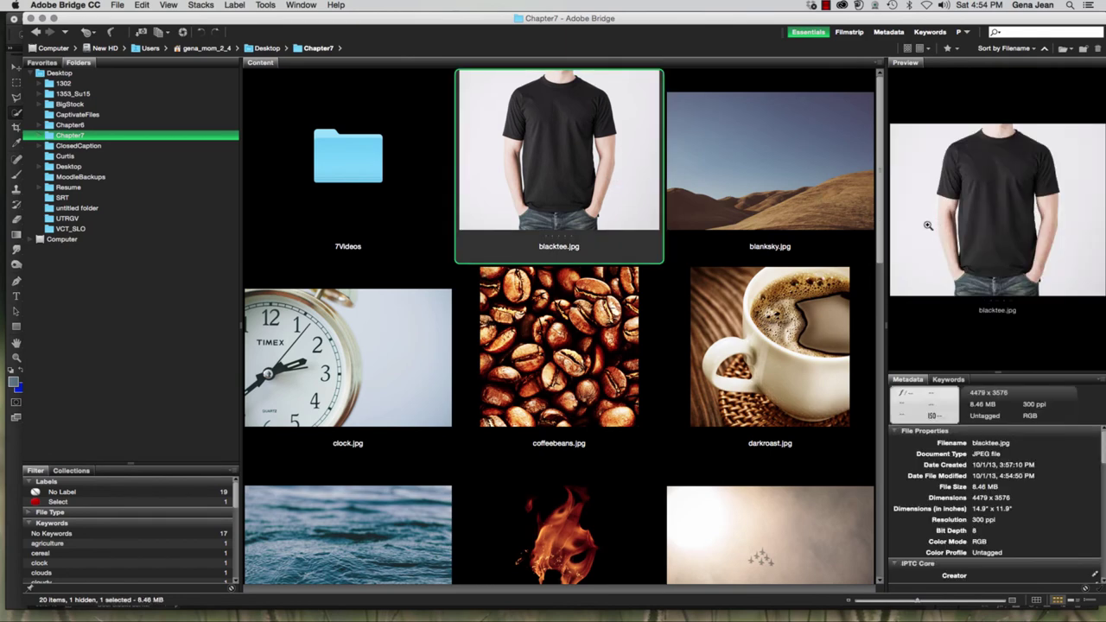
drag(880, 235, 876, 354)
click(586, 273)
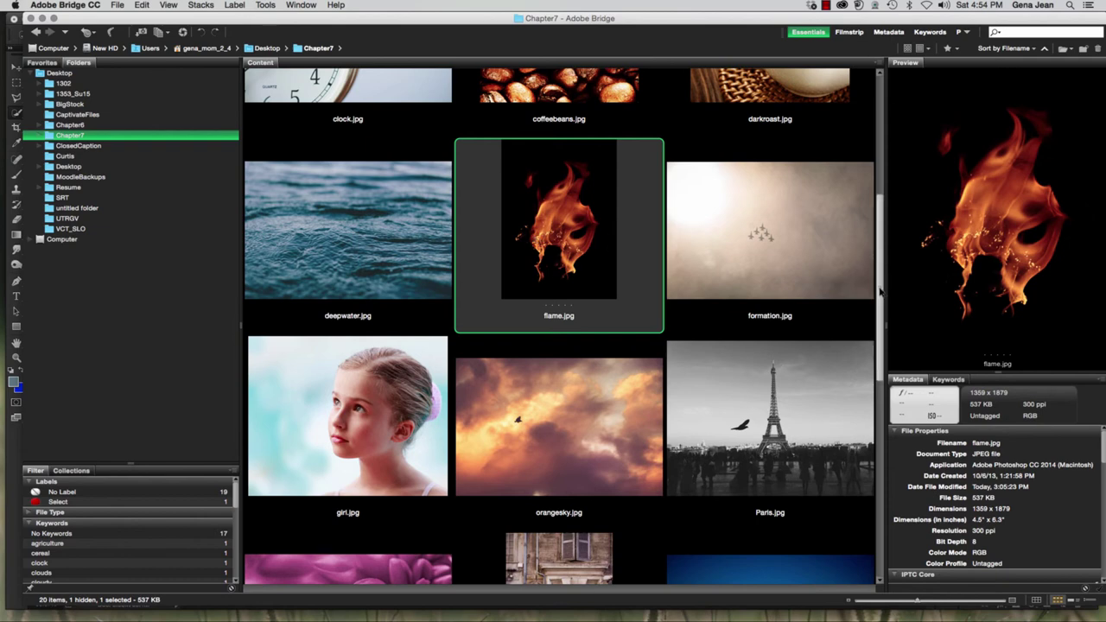
scroll(857, 159, up, 5)
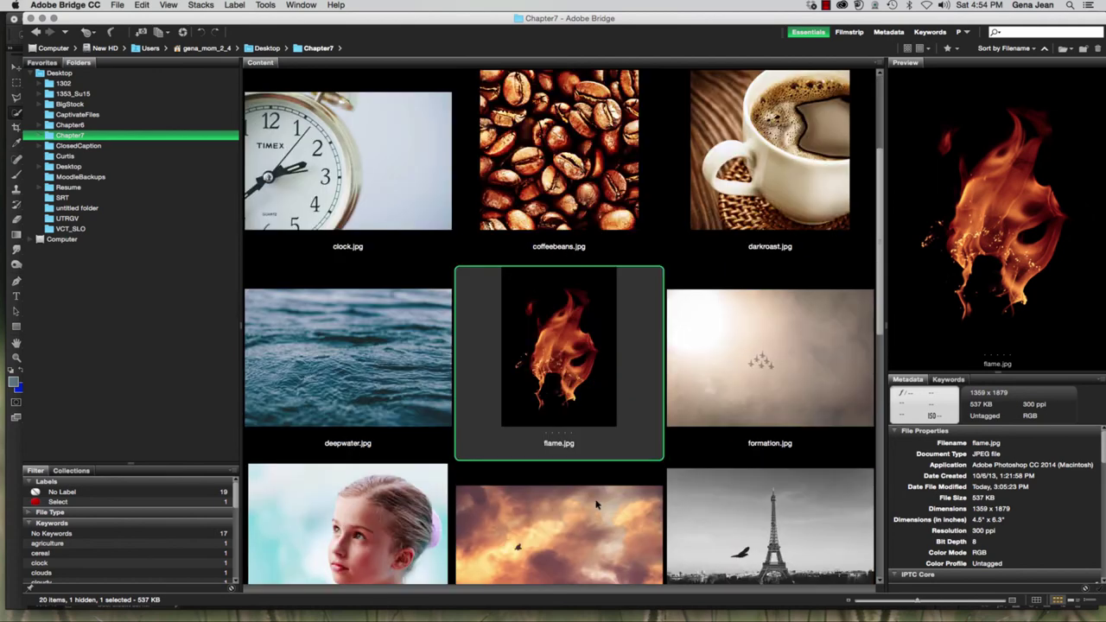
scroll(598, 506, down, 3)
scroll(535, 424, up, 3)
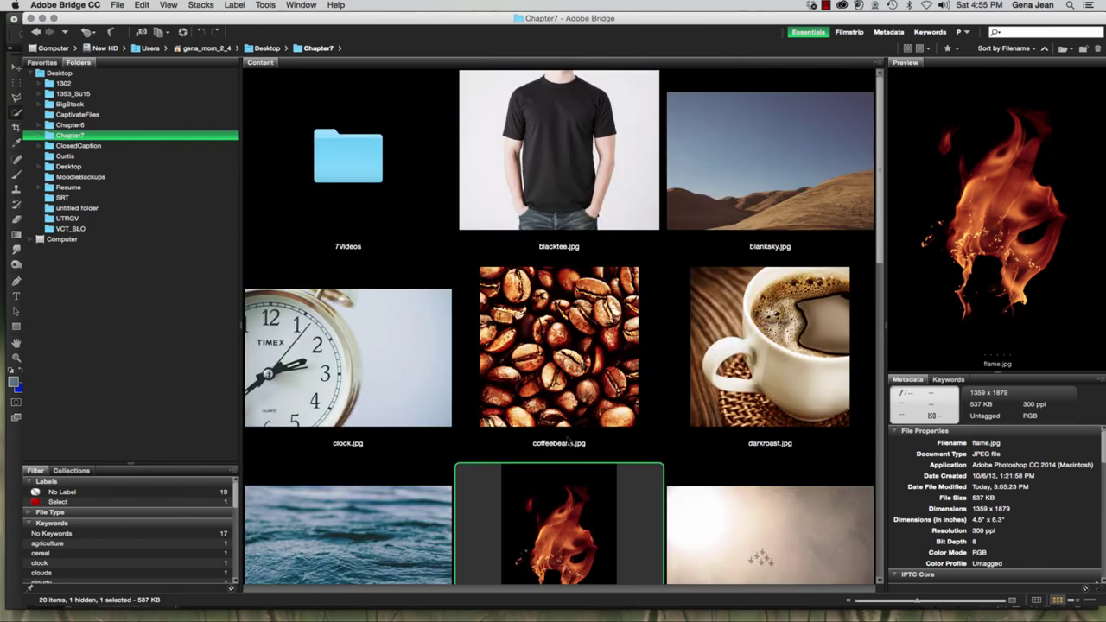